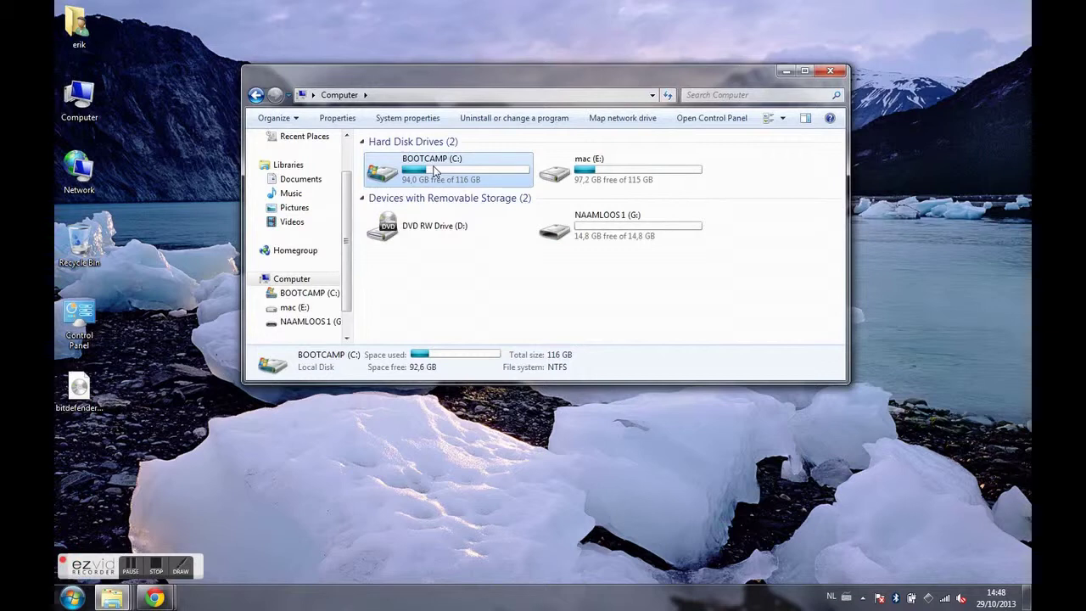
Open the Downloads folder inside the user's home folder on the mac (E:) drive
left_click(634, 174)
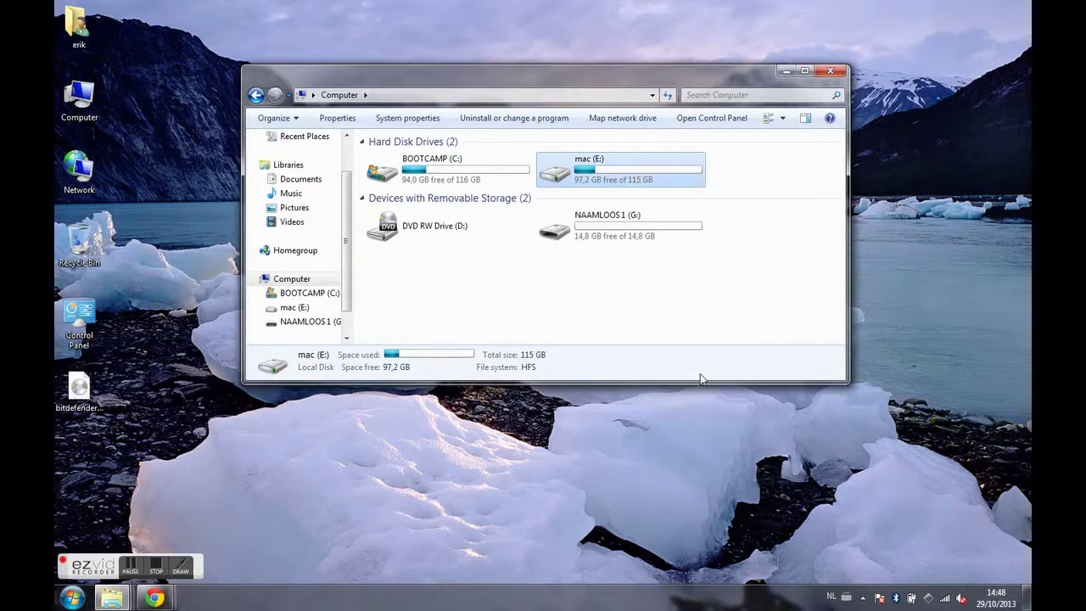
right_click(929, 599)
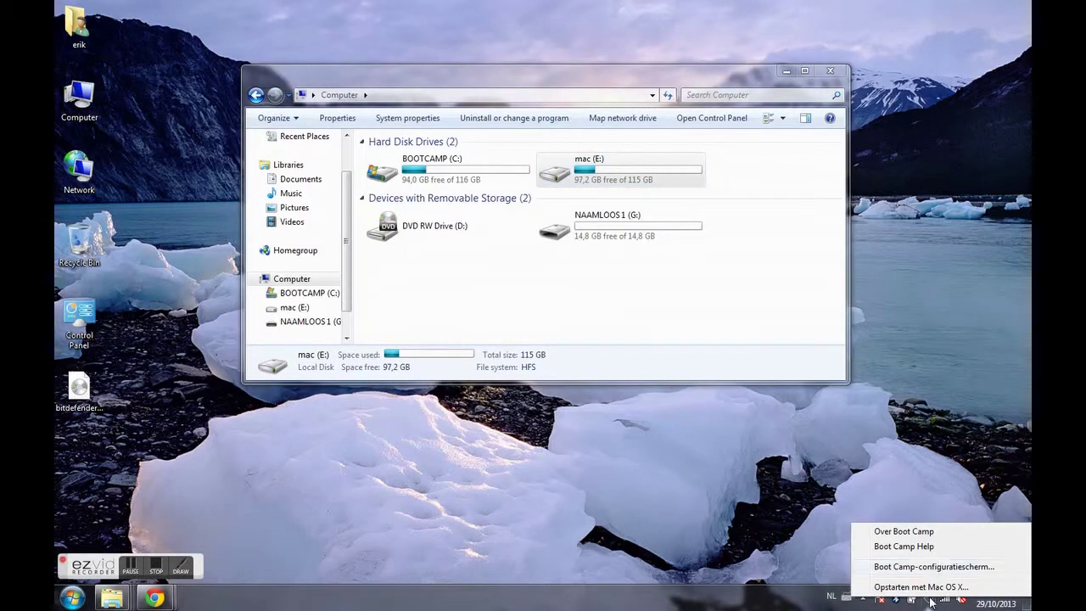
double_click(606, 174)
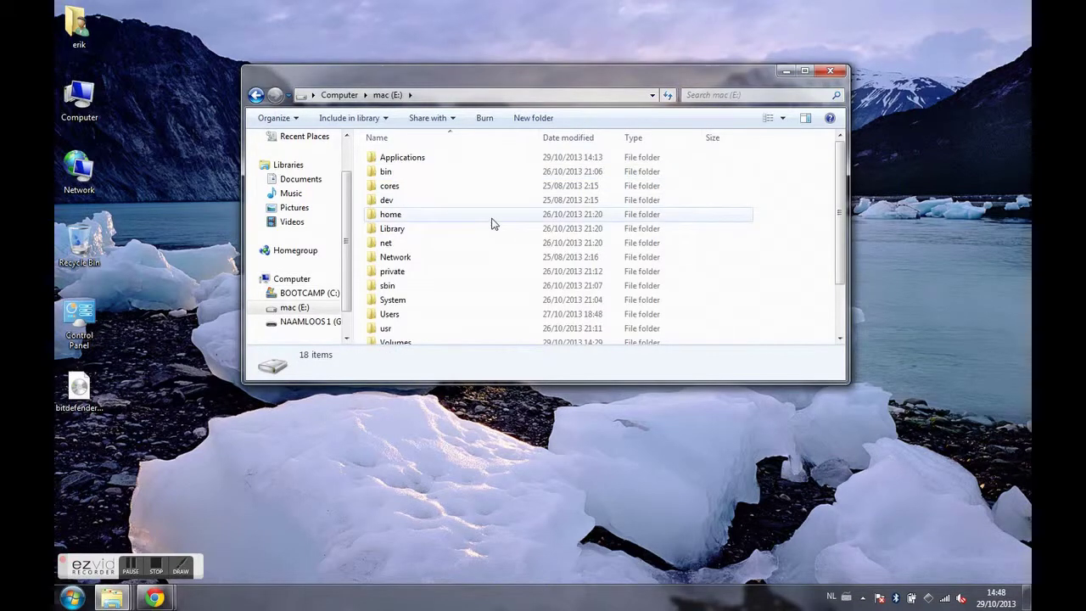
scroll(493, 223, "down", 2)
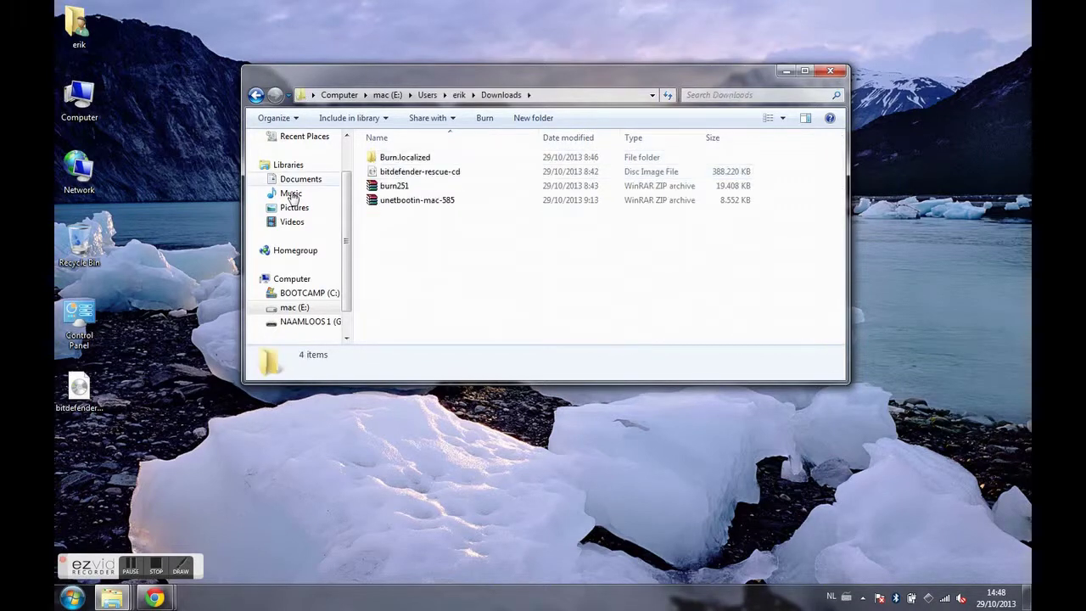
Open the desktop bitdefender-rescue-cd image in Windows Disc Image Burner, and cancel without burning
double_click(79, 388)
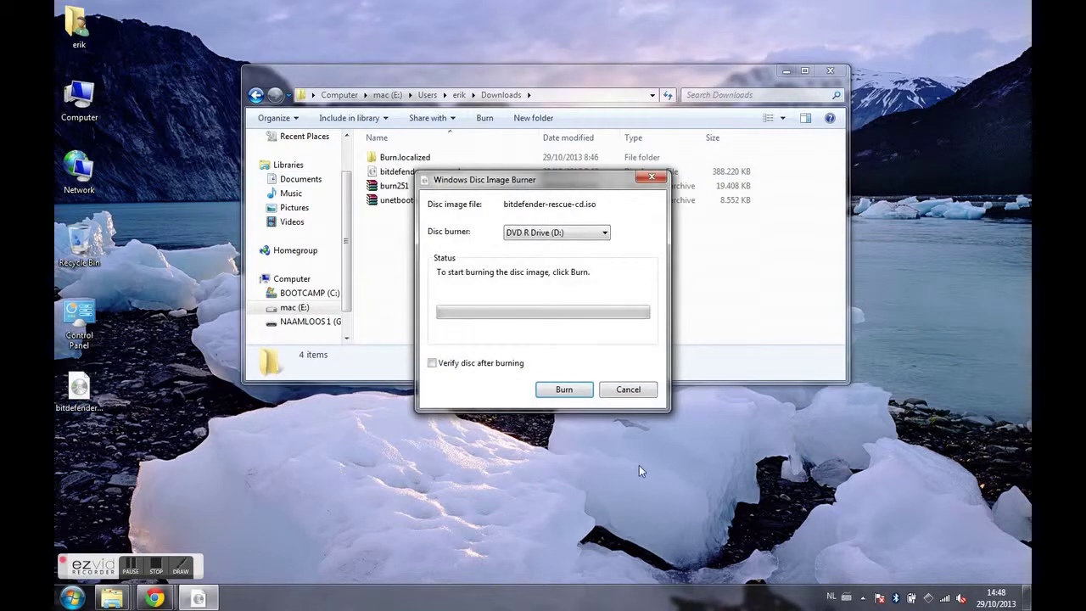
left_click(630, 392)
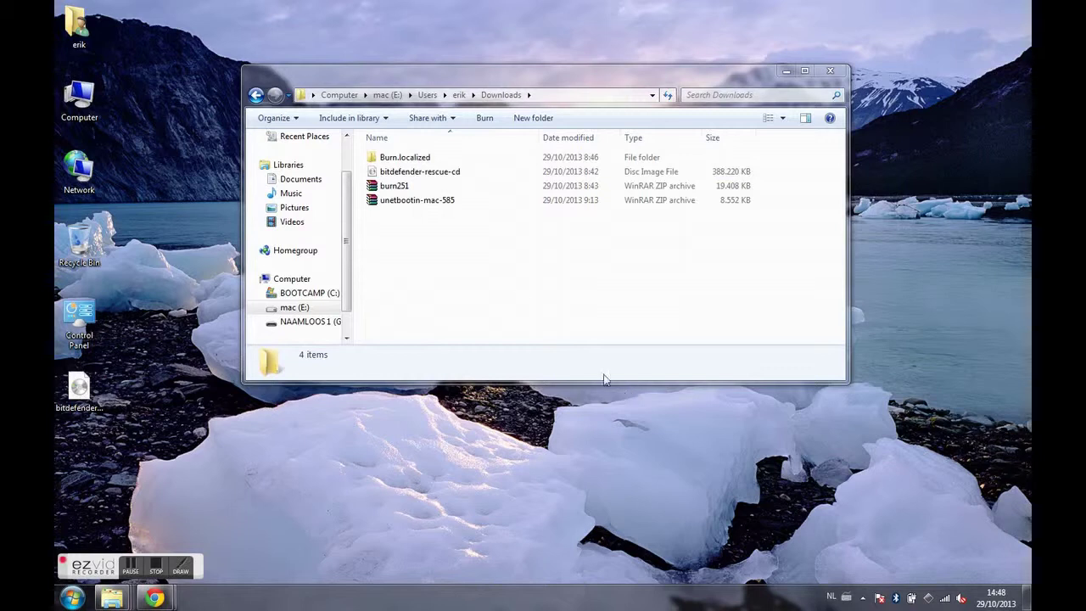
Switch to Chrome, go back to the UNetbootin homepage to view its download options, and minimise the browser
left_click(416, 204)
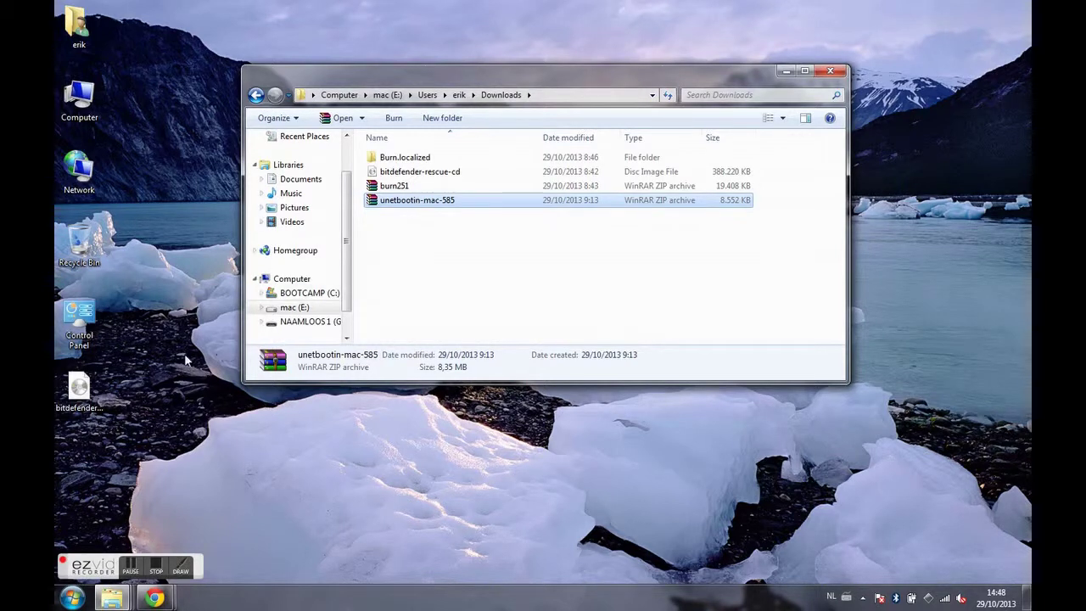
left_click(155, 598)
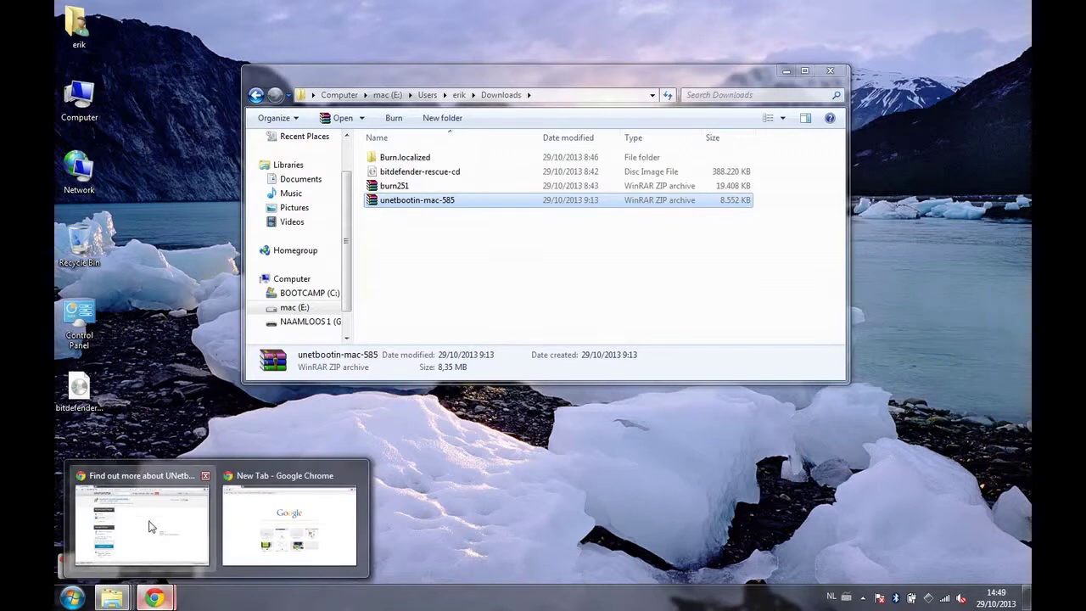
left_click(148, 527)
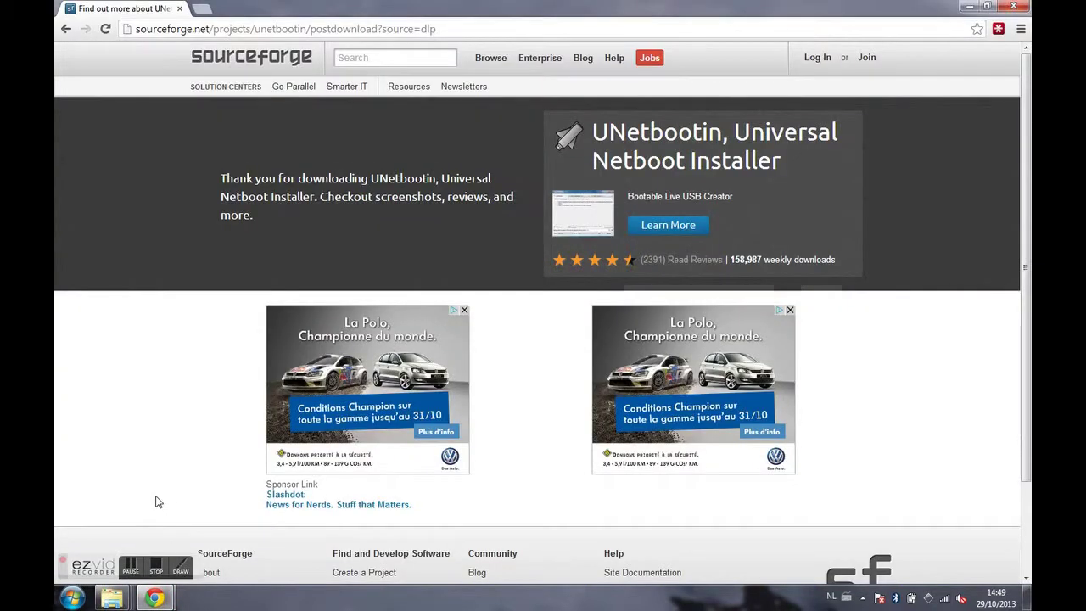
left_click(88, 29)
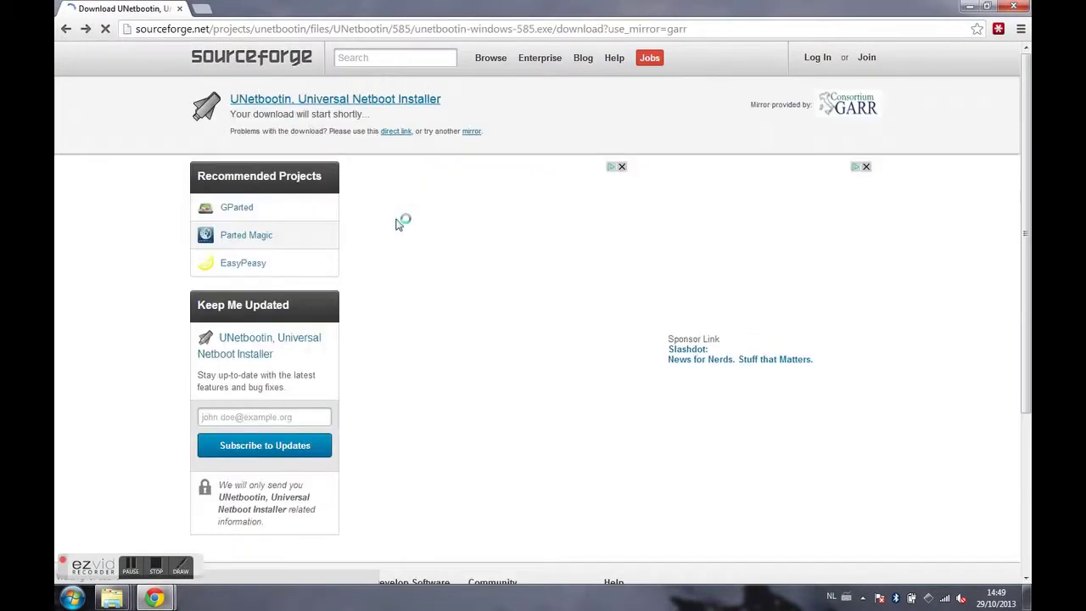
left_click(66, 30)
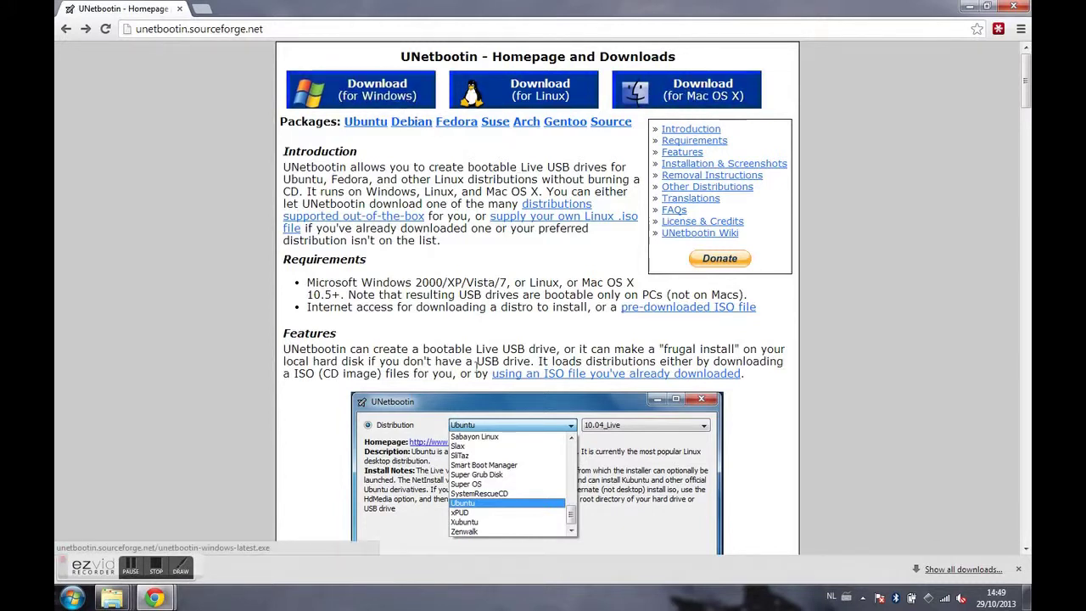
left_click(968, 7)
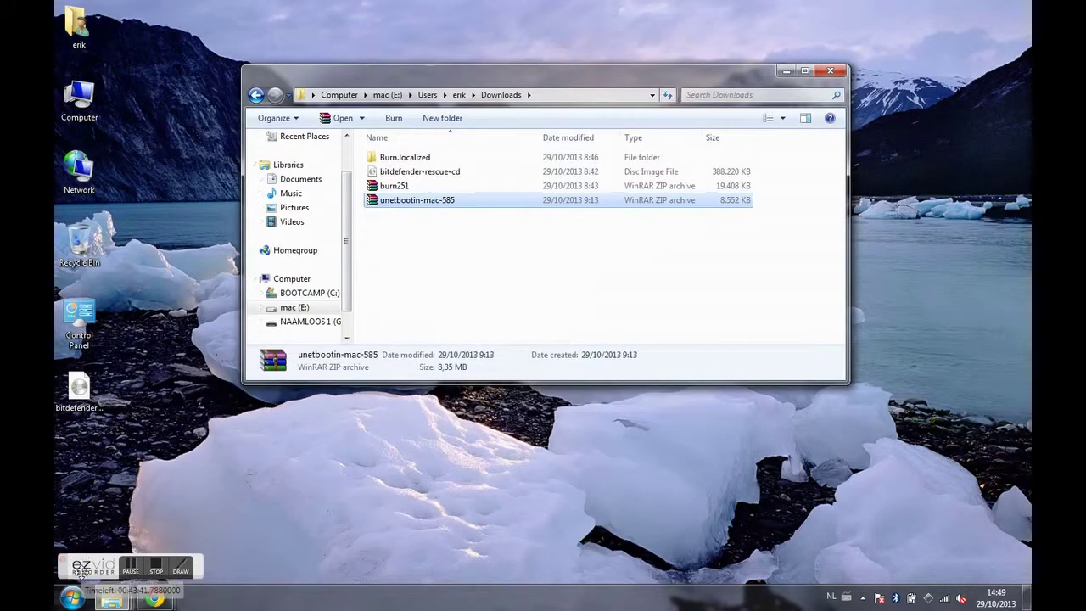
left_click(65, 600)
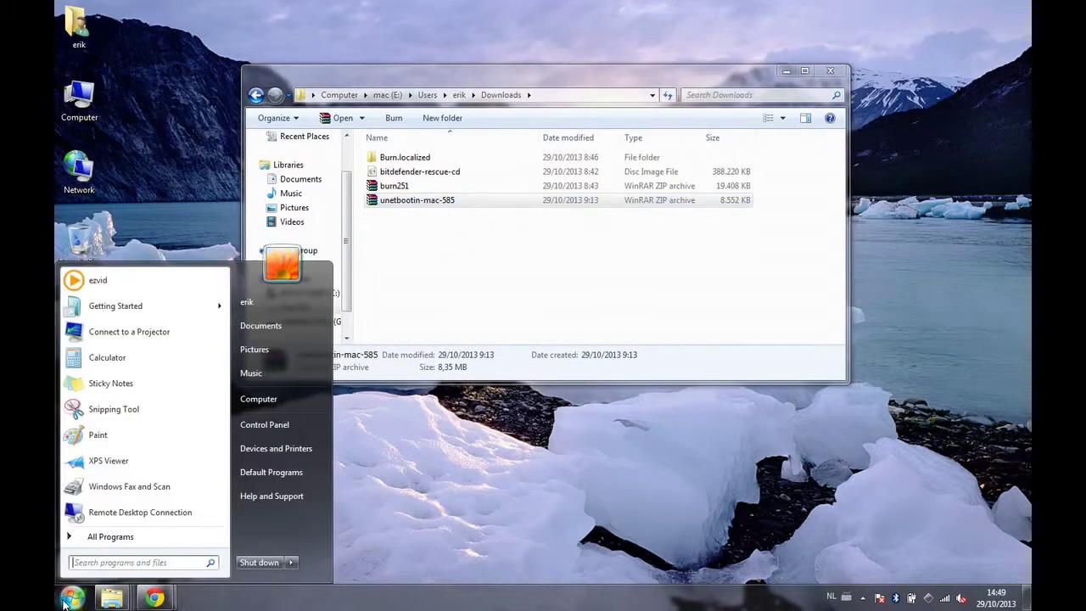
left_click(95, 537)
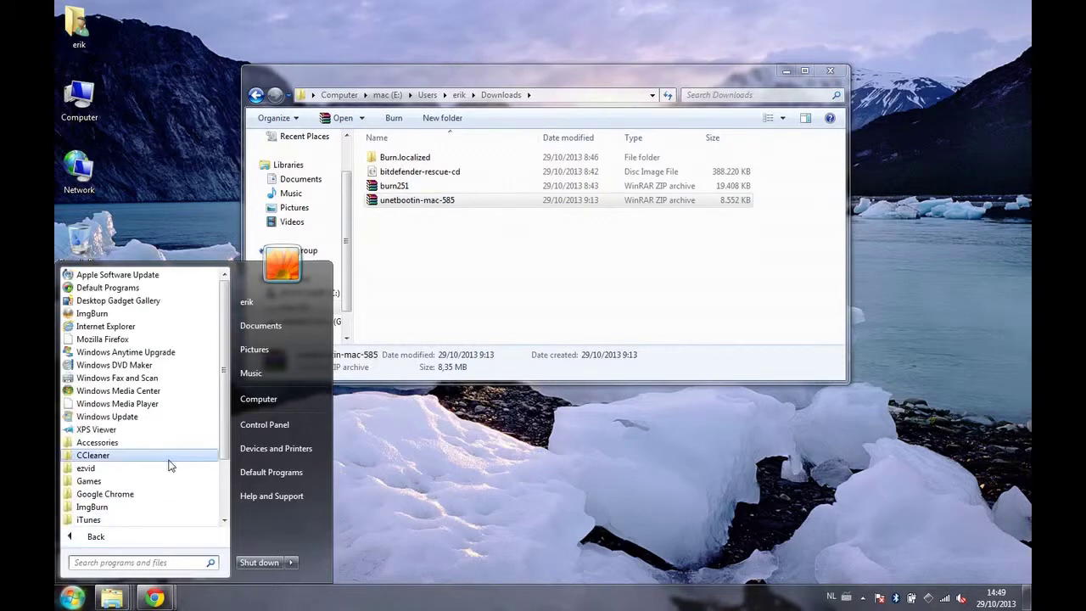
scroll(169, 465, "down", 2)
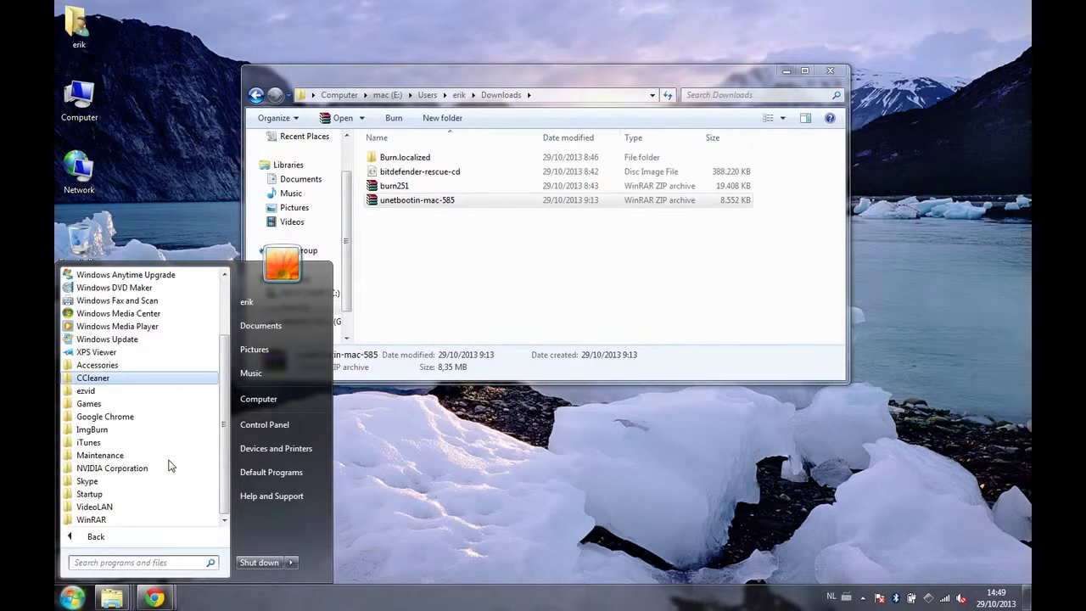
left_click(179, 110)
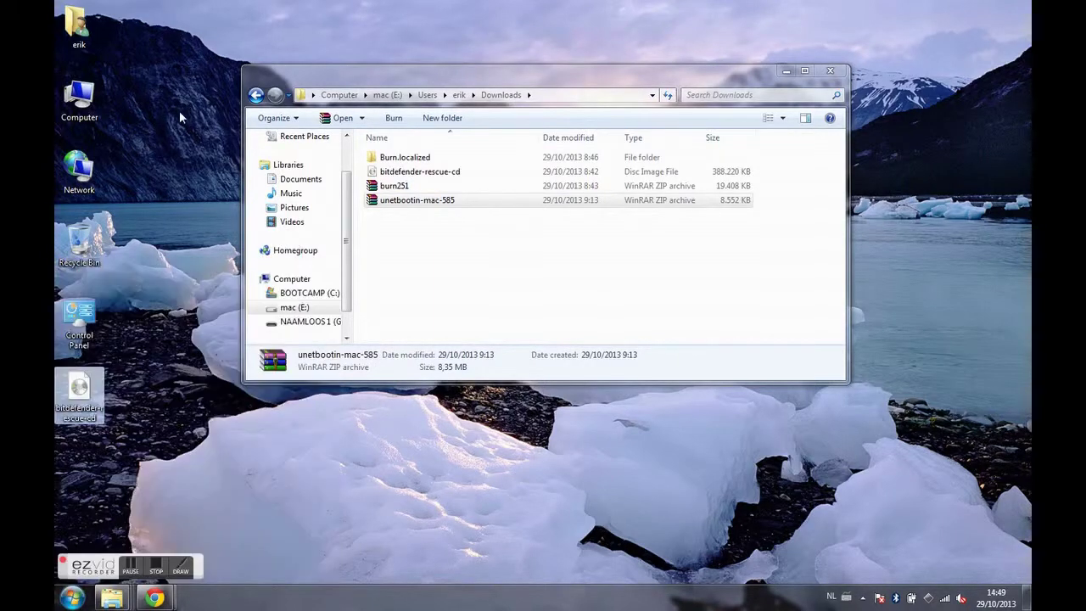
Launch unetbootin-windows-585 from the personal folder's Downloads, minimise the Explorer windows, and move the UNetbootin window clear
double_click(93, 42)
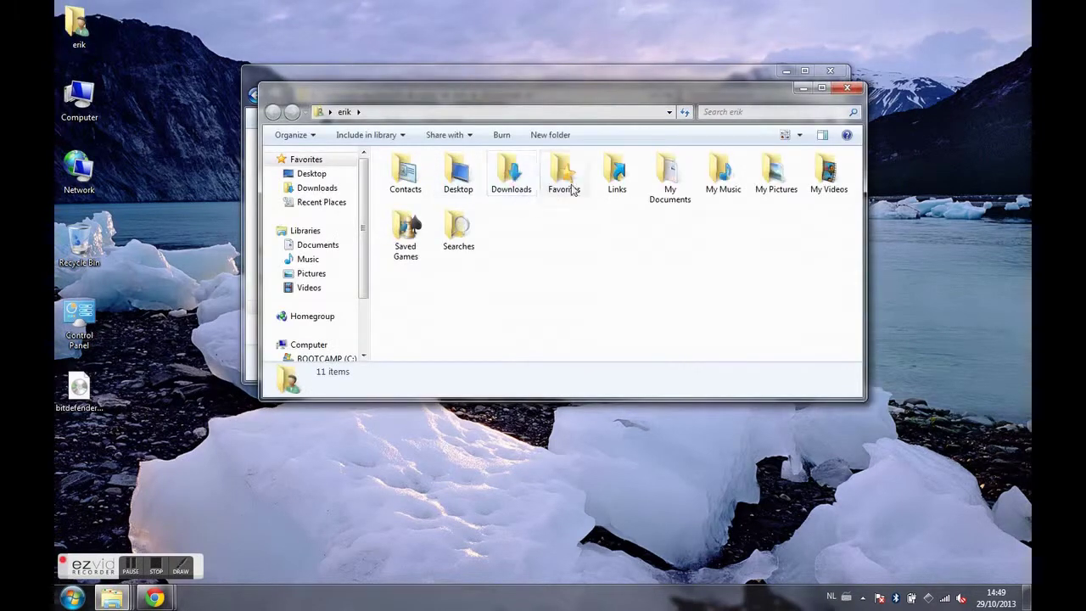
double_click(508, 174)
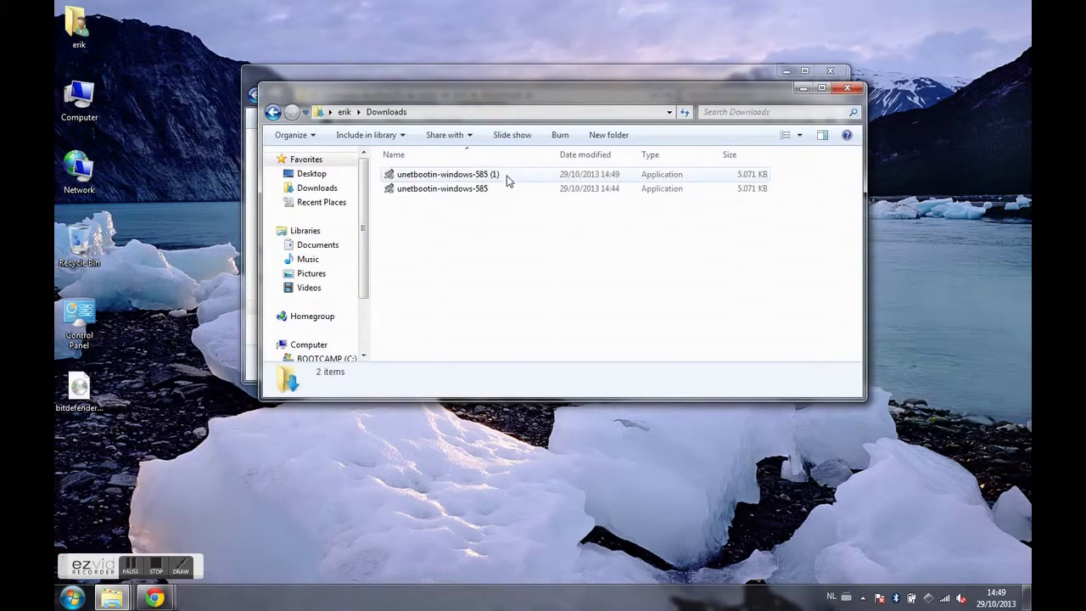
left_click(465, 190)
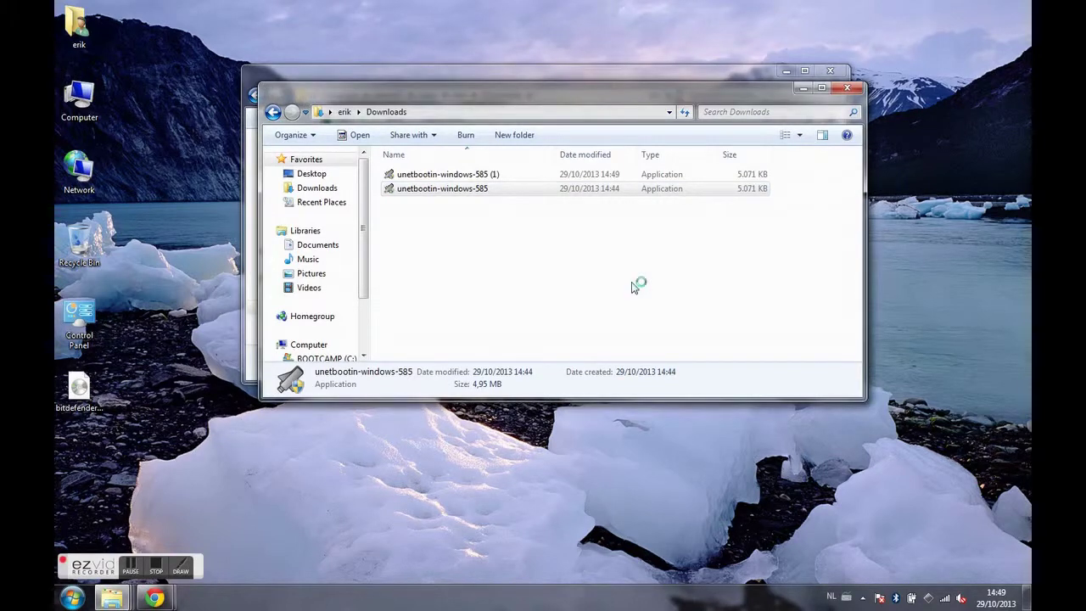
left_click(802, 87)
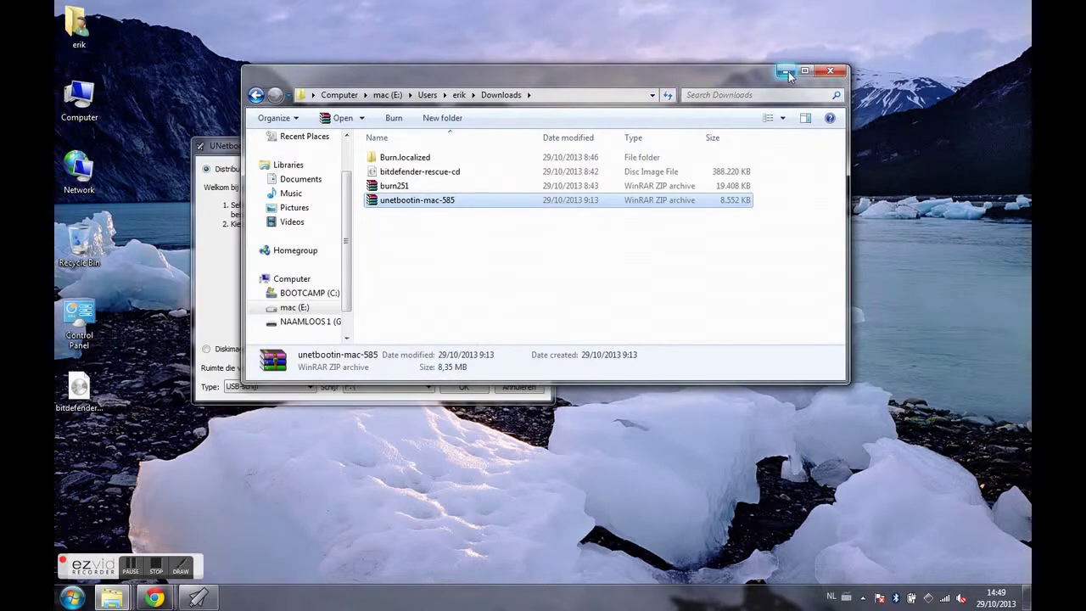
left_click(786, 71)
left_click_drag(383, 144, 635, 134)
Look through the available distributions in UNetbootin and close the list without choosing one
left_click(635, 160)
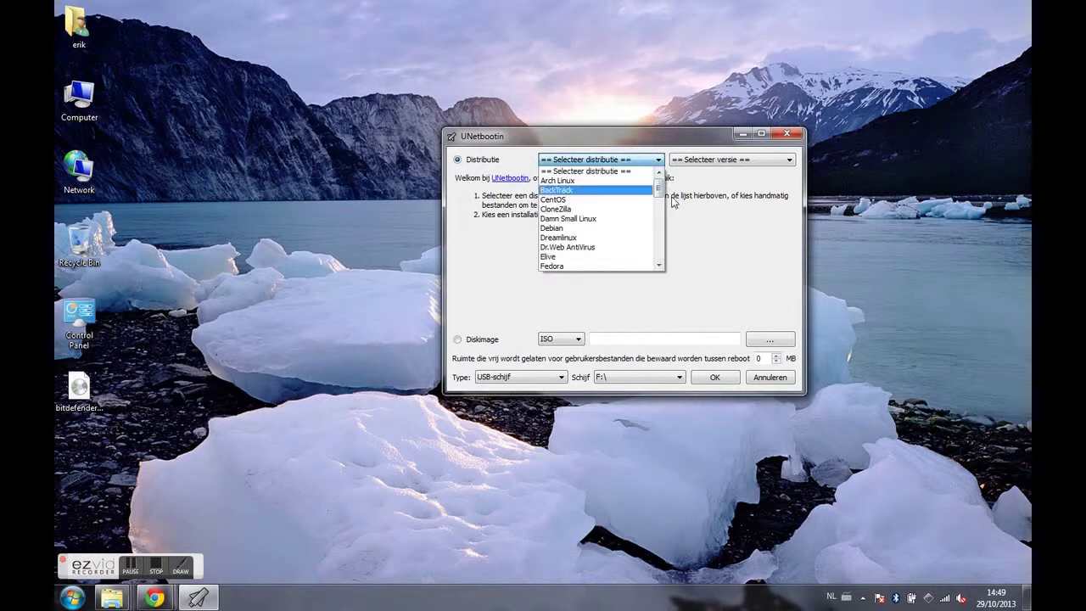
scroll(655, 260, "down", 10)
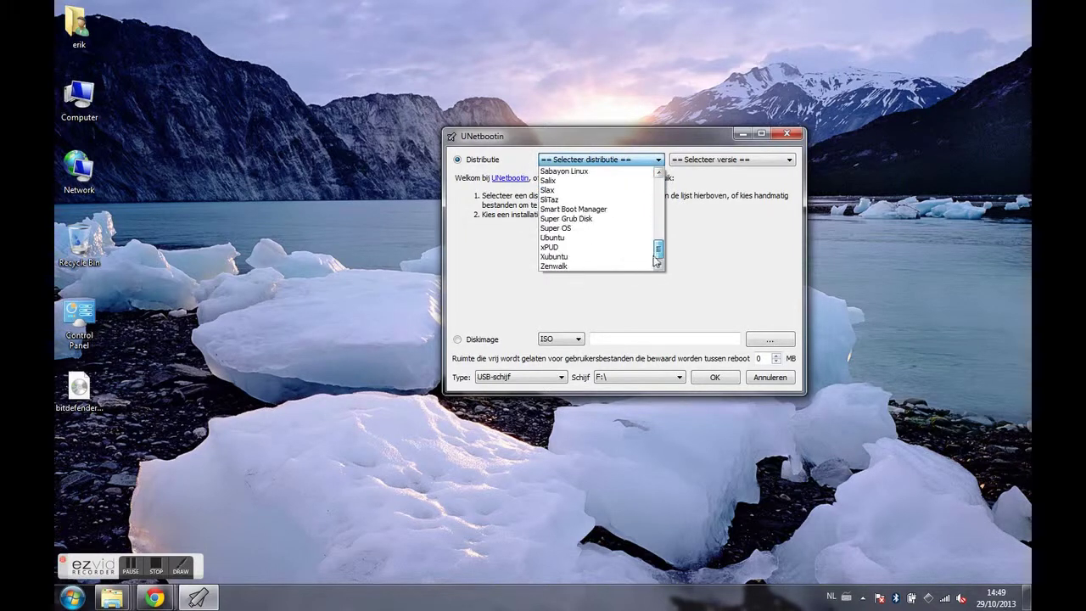
scroll(659, 242, "up", 5)
scroll(672, 227, "up", 2)
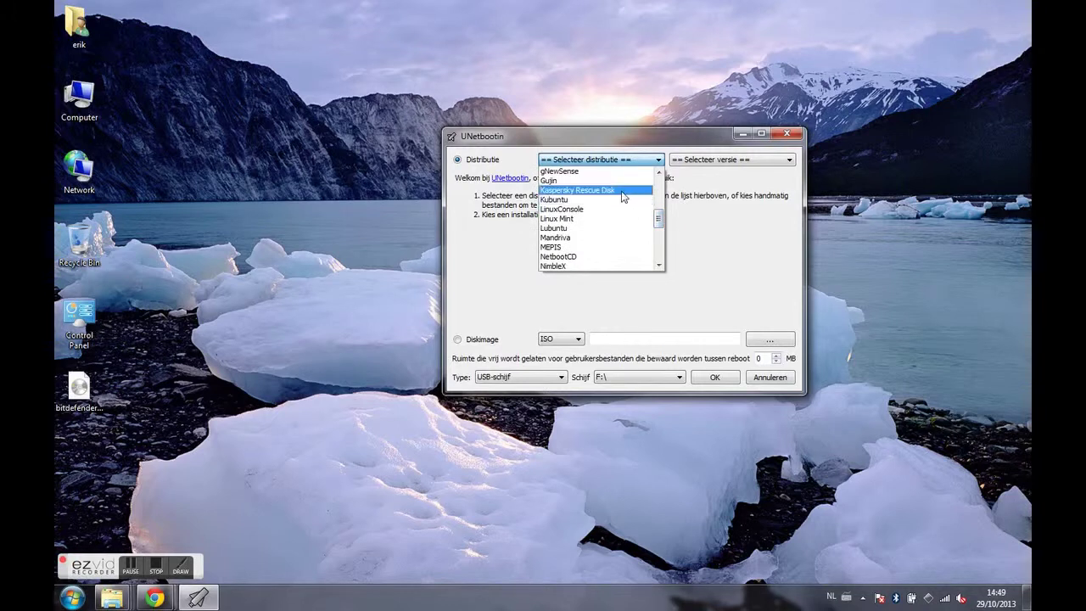
left_click(749, 309)
Set the source to a disk image and load the bitdefender-rescue-cd ISO from the desktop
left_click(471, 341)
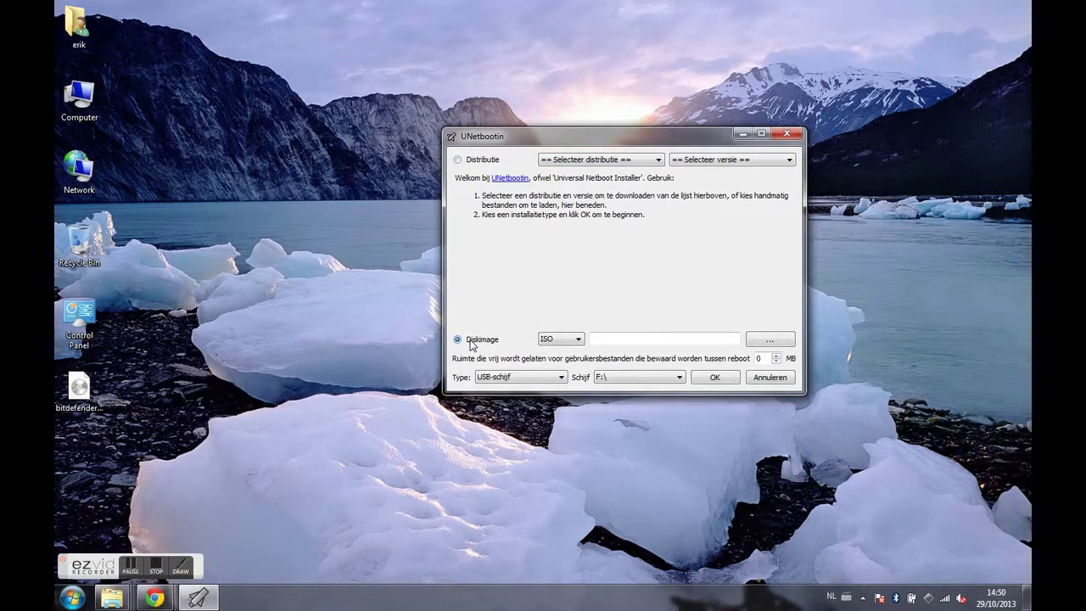
left_click(769, 339)
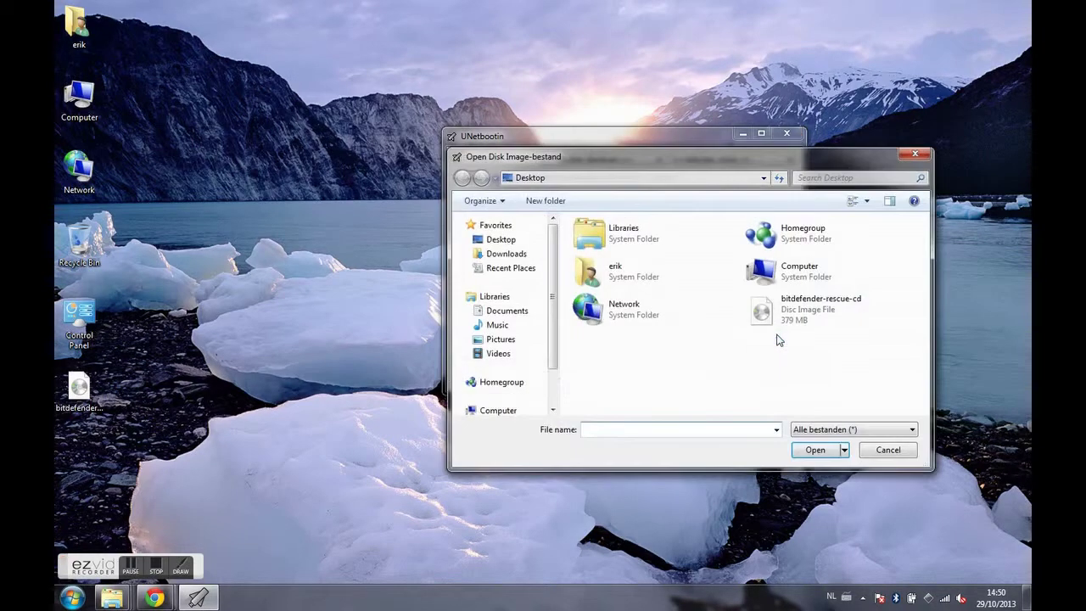
left_click(814, 451)
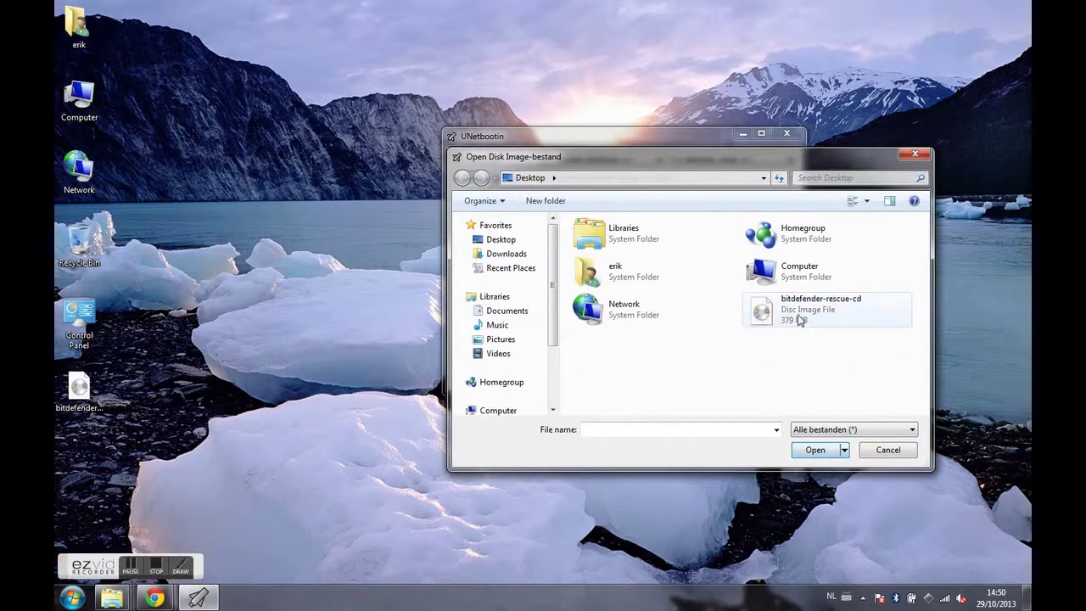
left_click(797, 319)
left_click(816, 451)
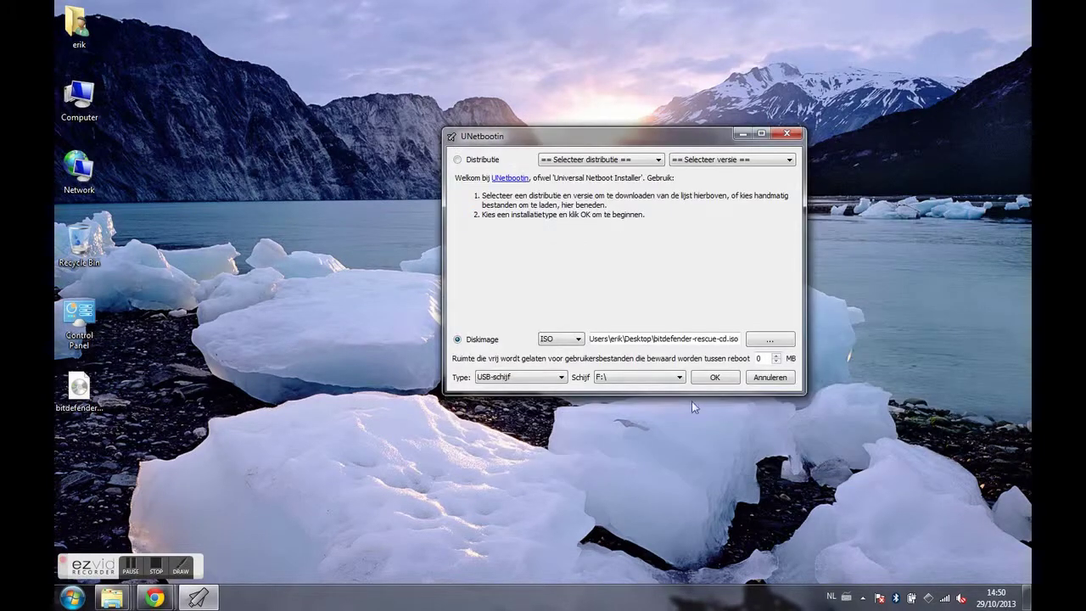
Inspect the contents of the removable drive NAAMLOOS 1 (G:) and return to the Computer overview
left_click(89, 95)
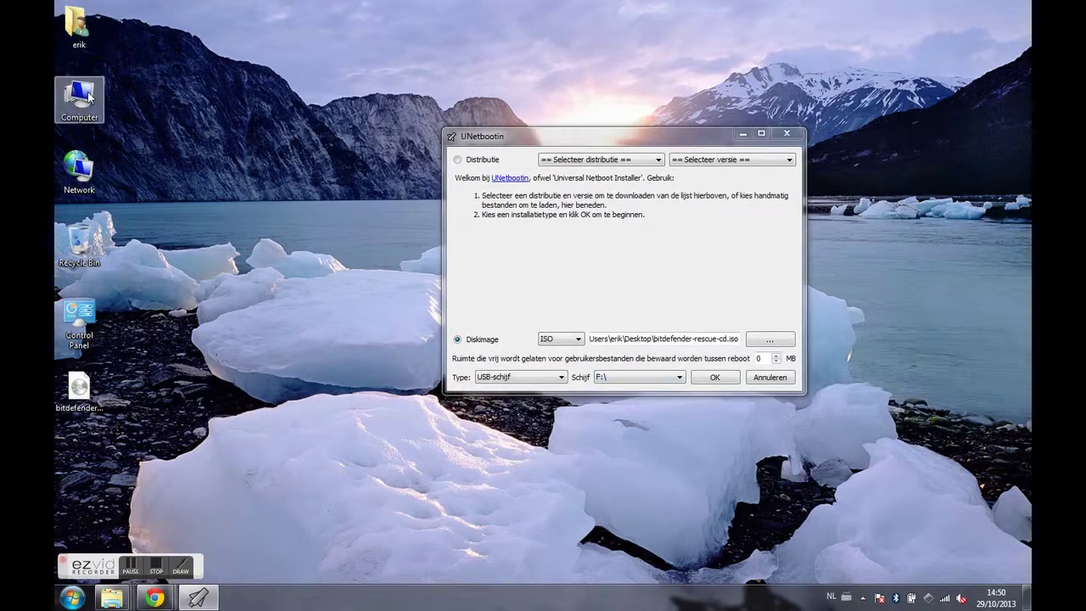
left_click(89, 96)
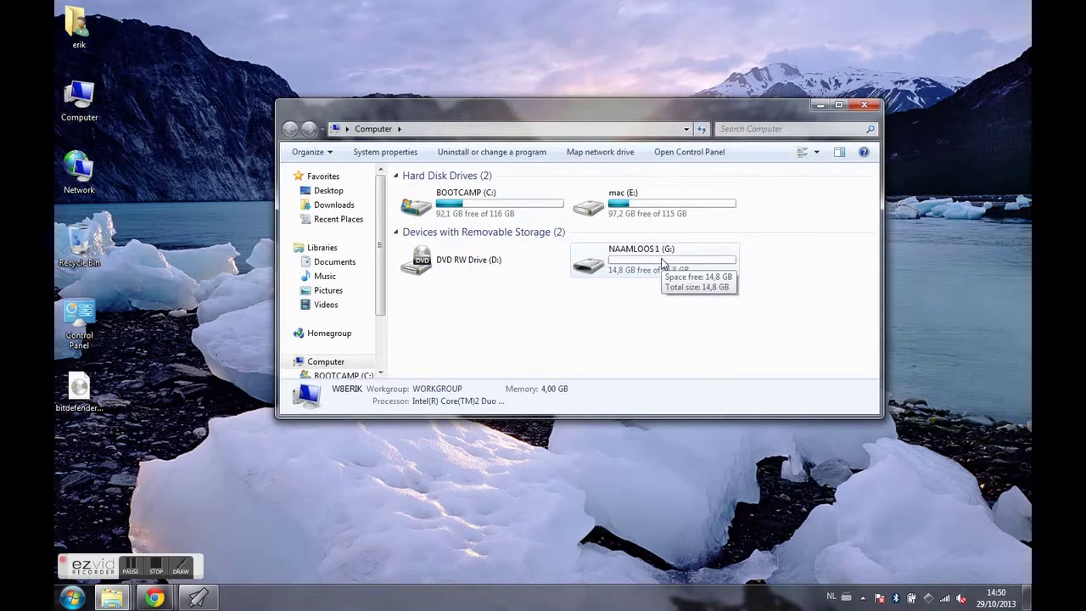
double_click(662, 264)
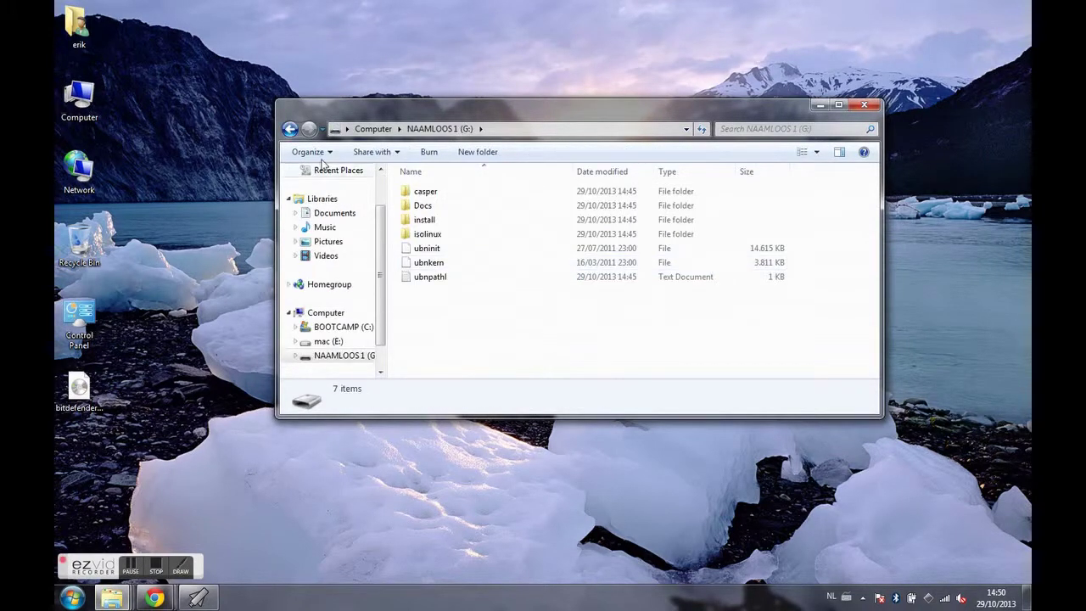
left_click(289, 129)
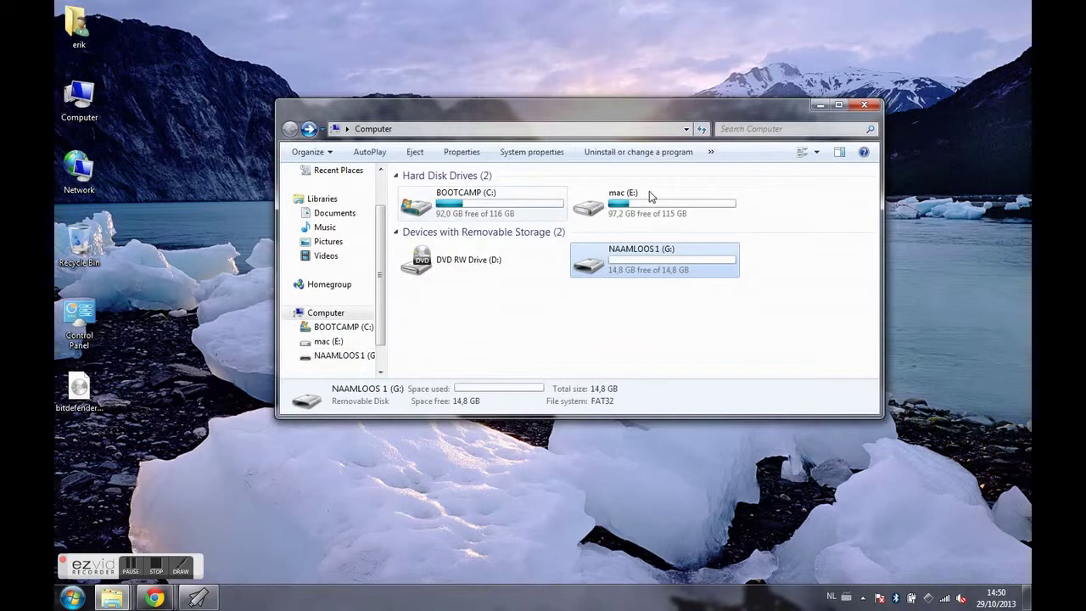
Format the removable drive NAAMLOOS 1 (G:) as FAT32 with Quick Format and accept the data erasure
right_click(623, 263)
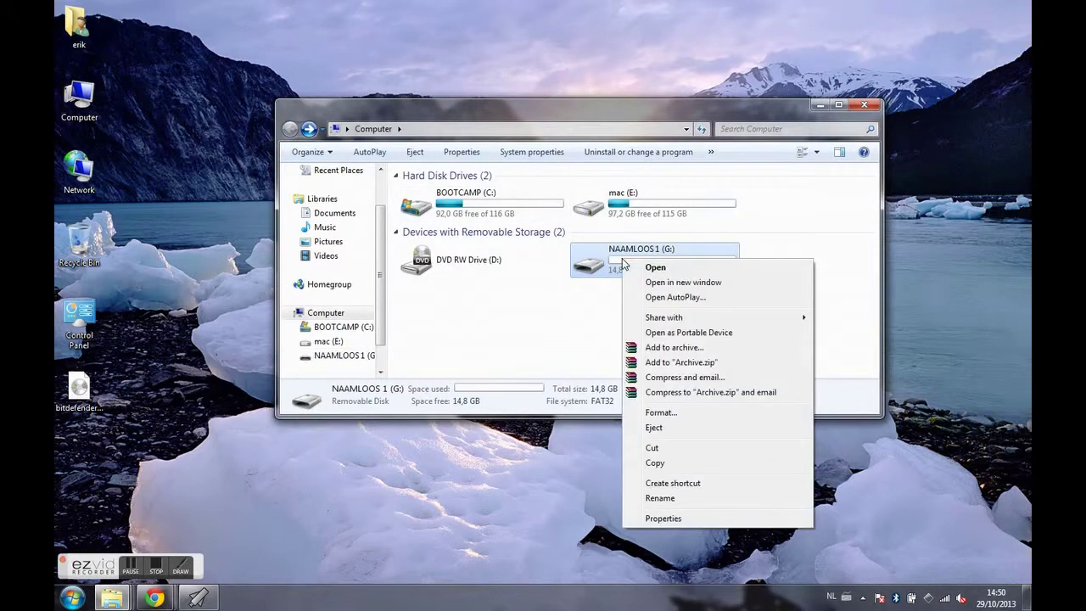
left_click(684, 413)
left_click(425, 297)
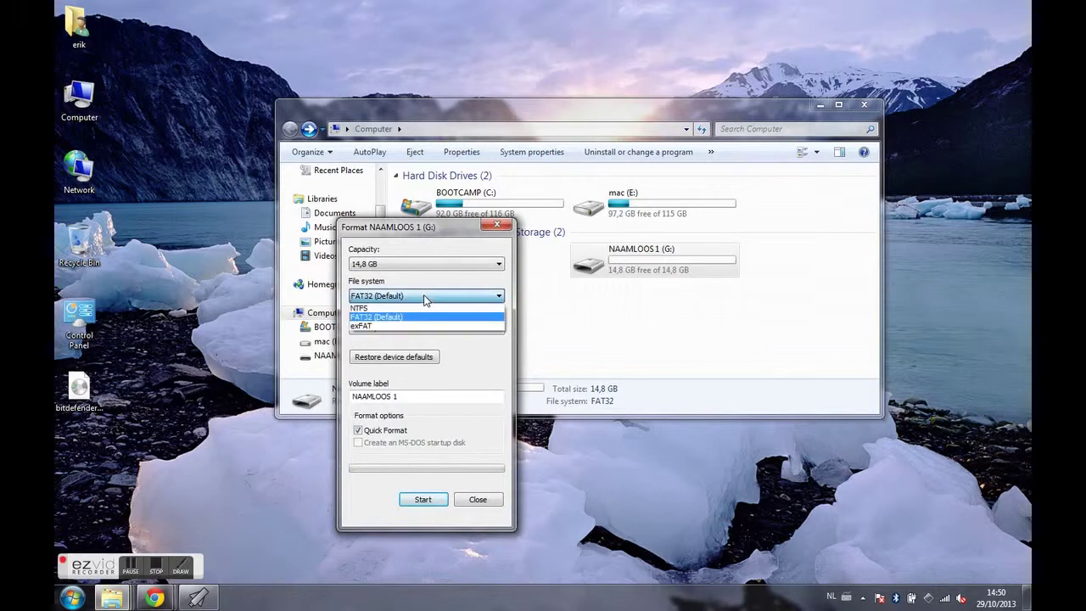
left_click(425, 300)
left_click(424, 502)
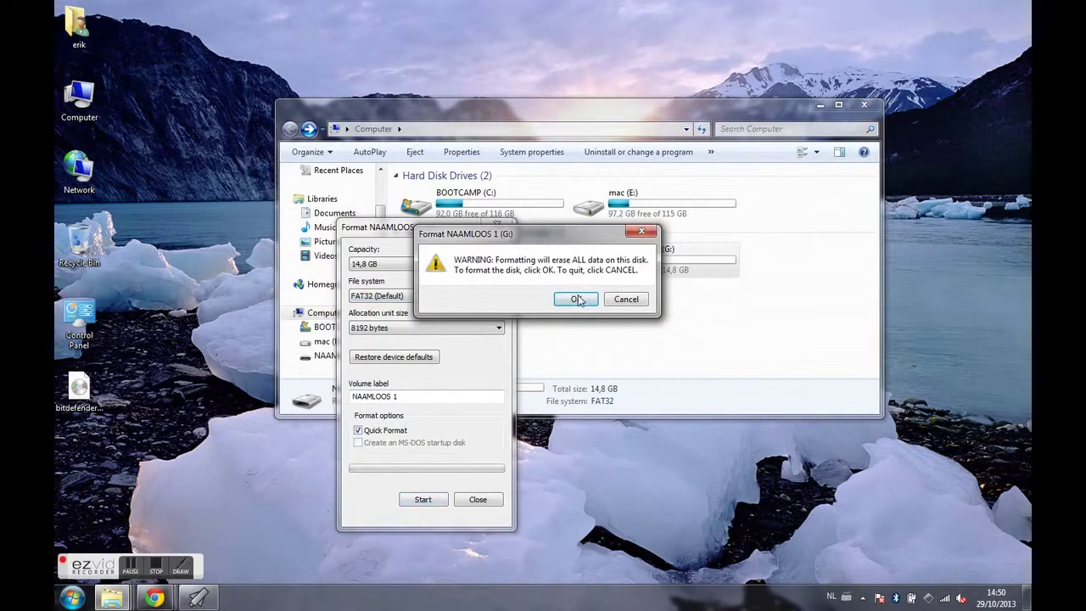
left_click(576, 298)
left_click(649, 300)
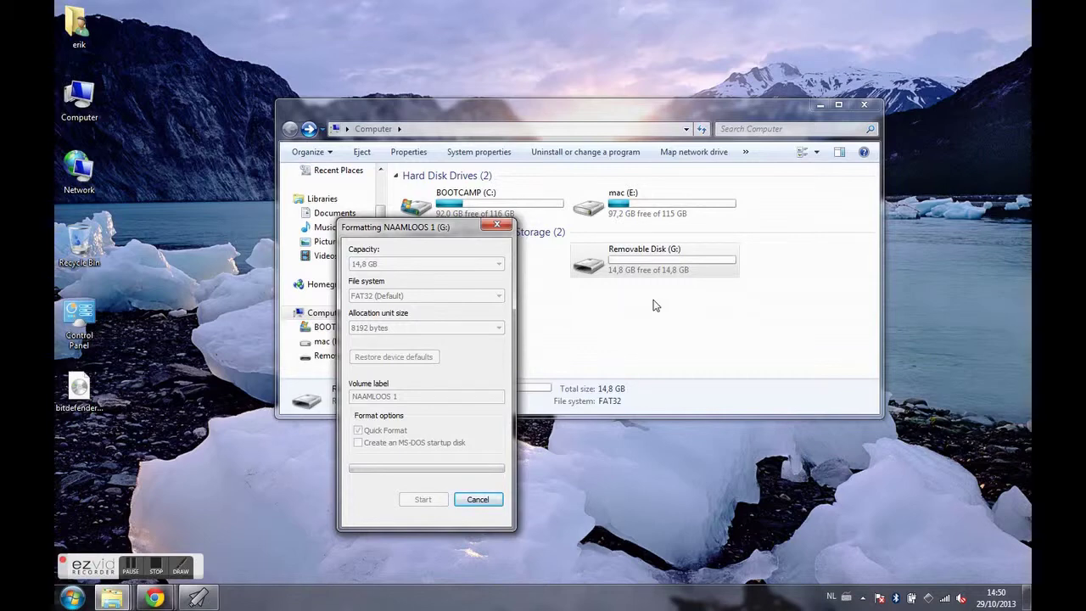
Acknowledge the completed format, close the Format dialog and check the contents of the removable drive NAAMLOOS 1 (G:)
left_click(628, 297)
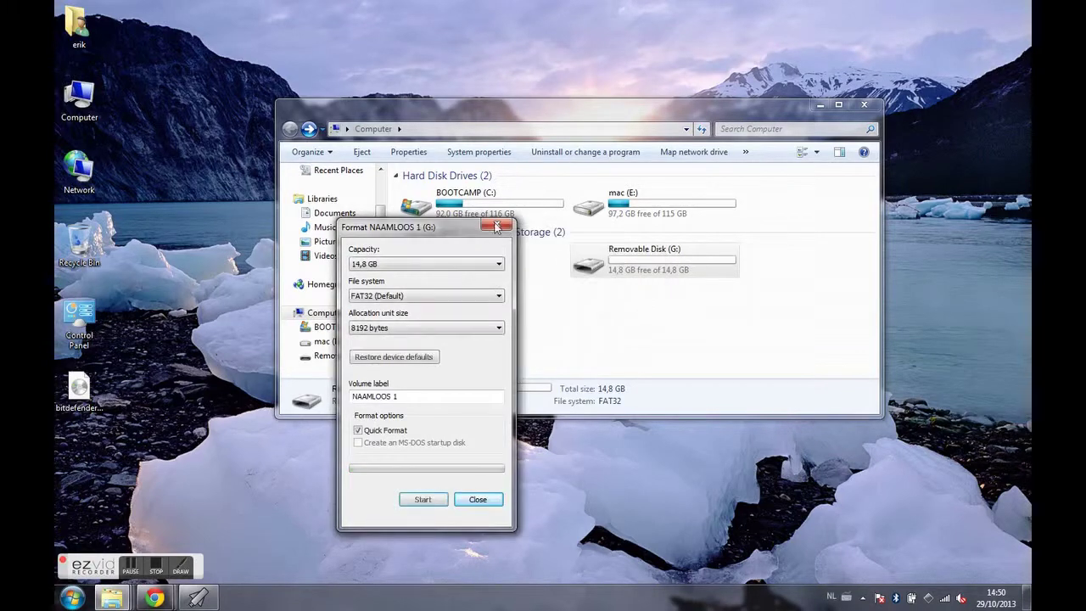
left_click(496, 227)
double_click(659, 275)
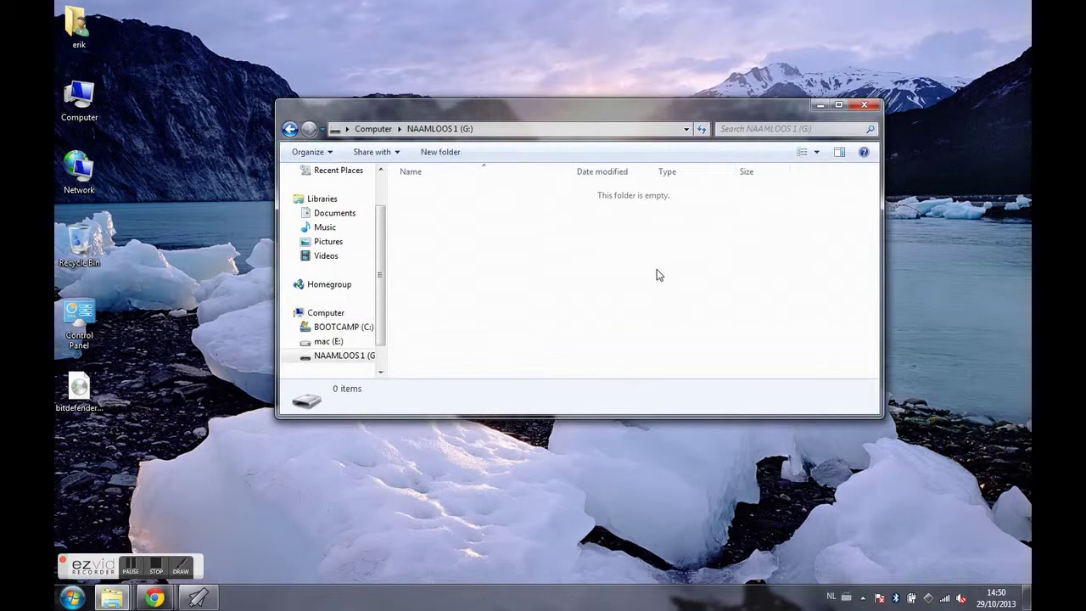
left_click(290, 128)
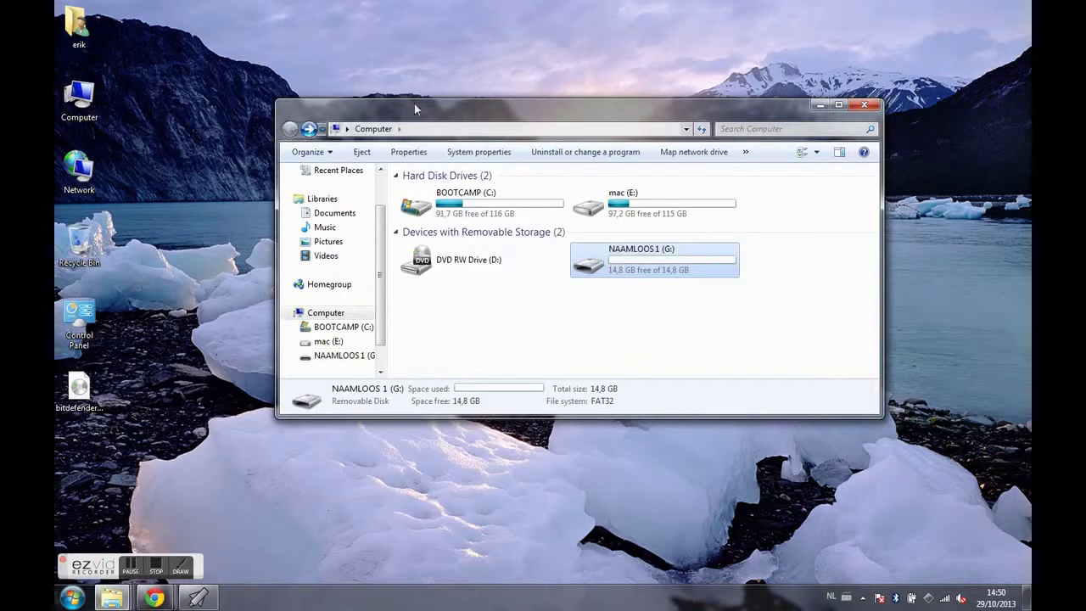
Move the Computer window aside to bring UNetbootin forward and choose USB-schijf as the installation type
left_click_drag(422, 108, 581, 13)
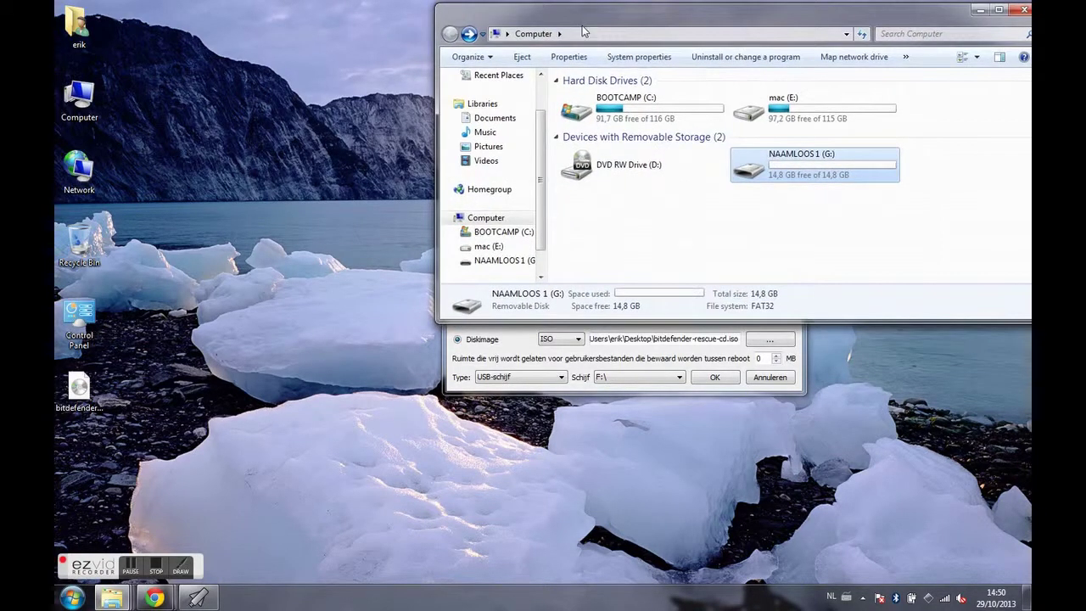
left_click(489, 340)
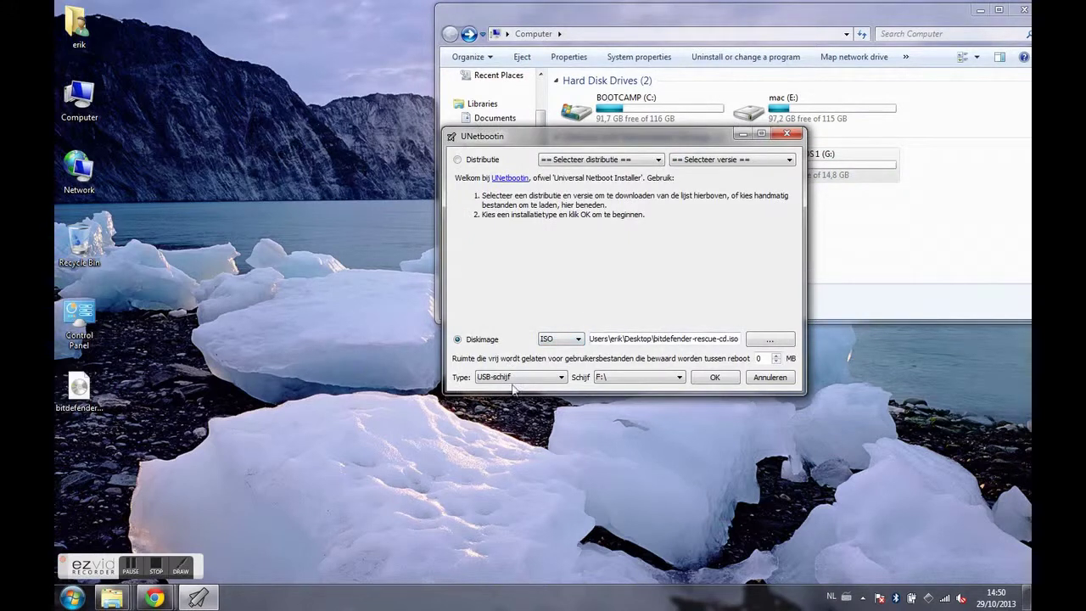
left_click(548, 381)
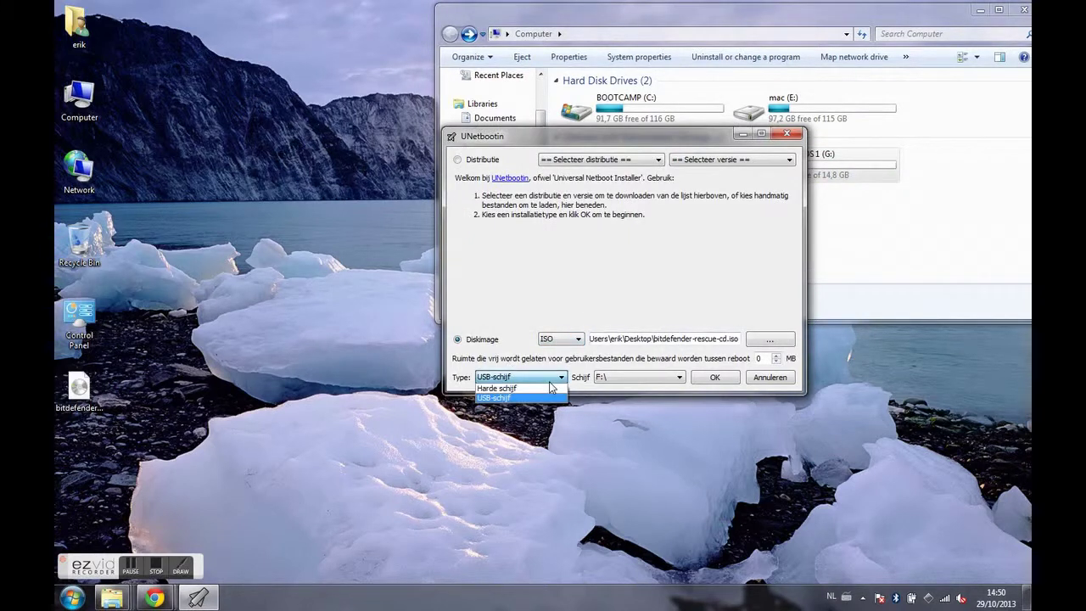
left_click(543, 396)
Check the drive letter of the USB stick, set the target drive to G:\ and start the installation
left_click(621, 380)
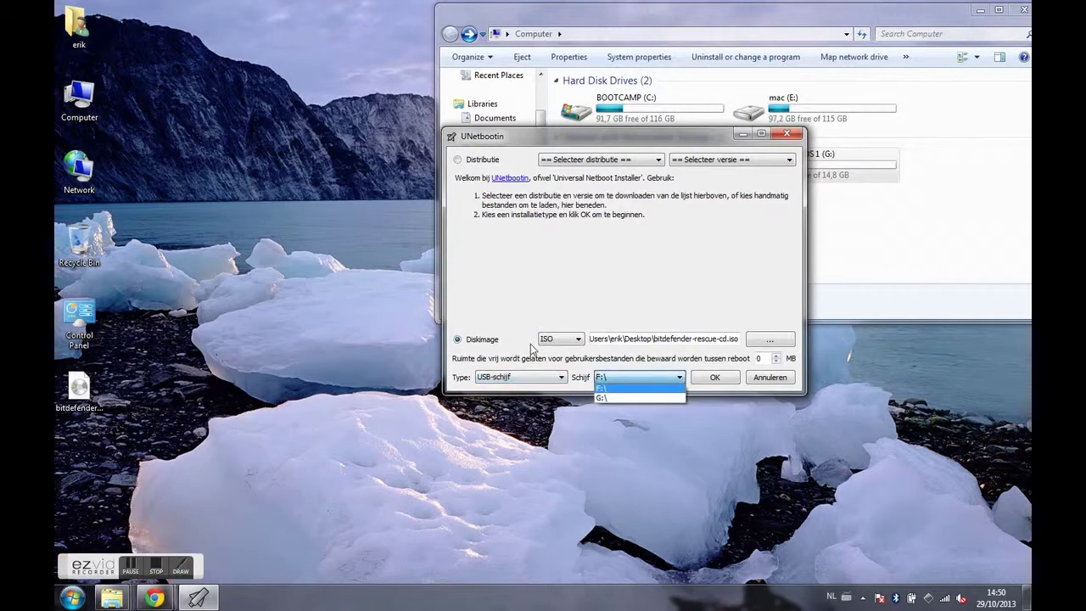
left_click(846, 231)
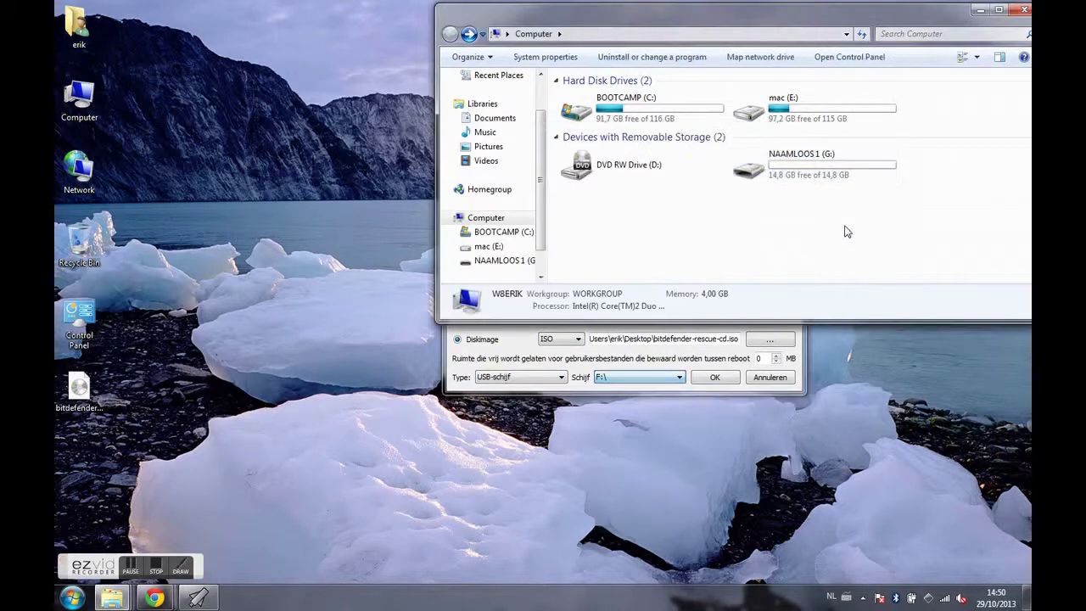
left_click(642, 378)
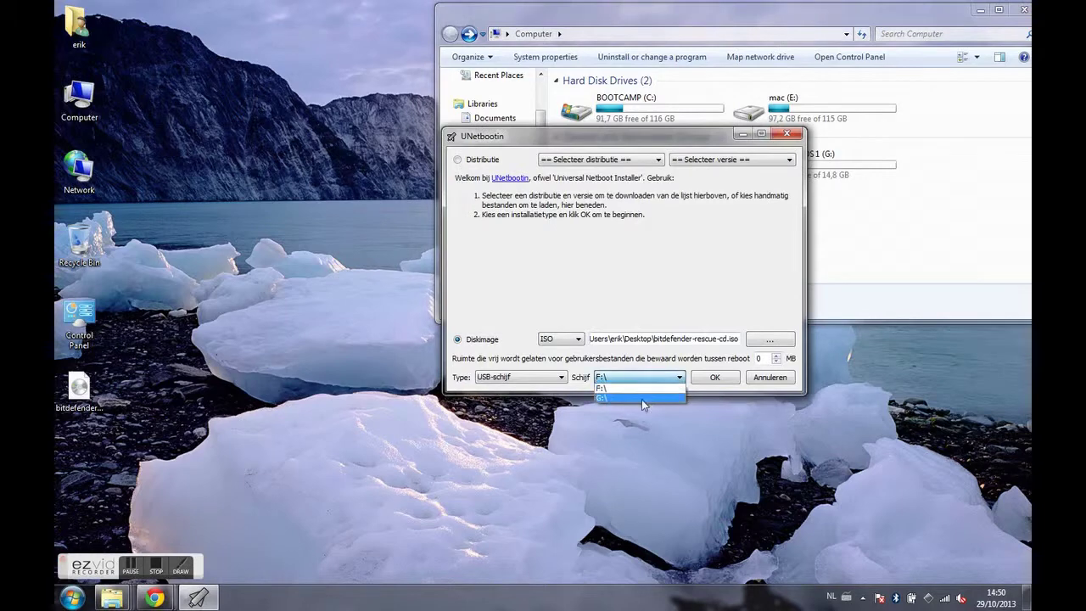
left_click(642, 398)
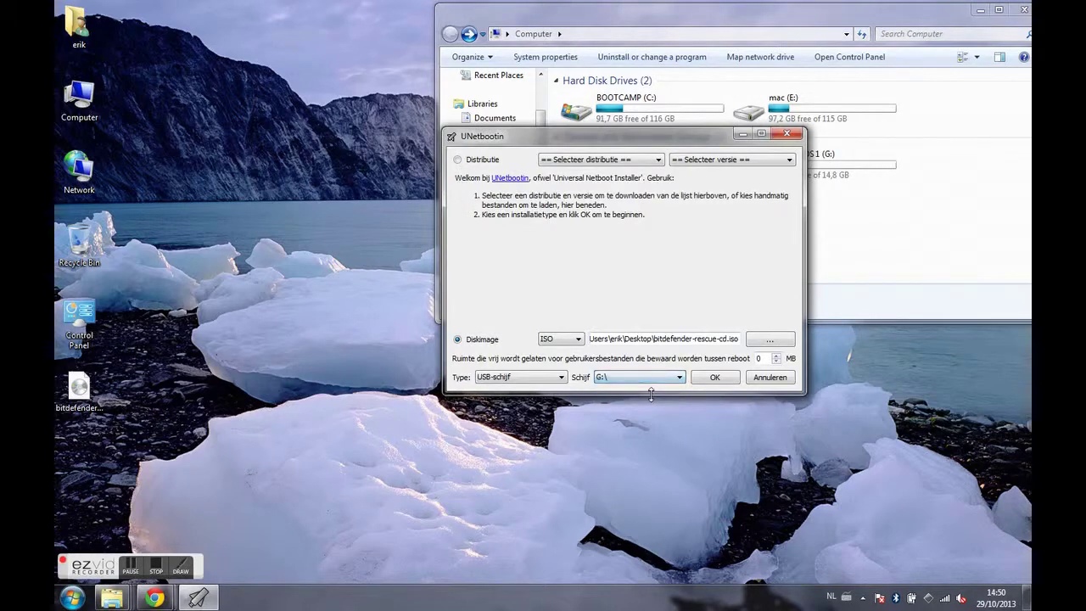
left_click(724, 380)
Place the UNetbootin window beside the file window and open NAAMLOOS 1 (G:) to follow the file extraction
left_click_drag(679, 136, 300, 100)
left_click(812, 171)
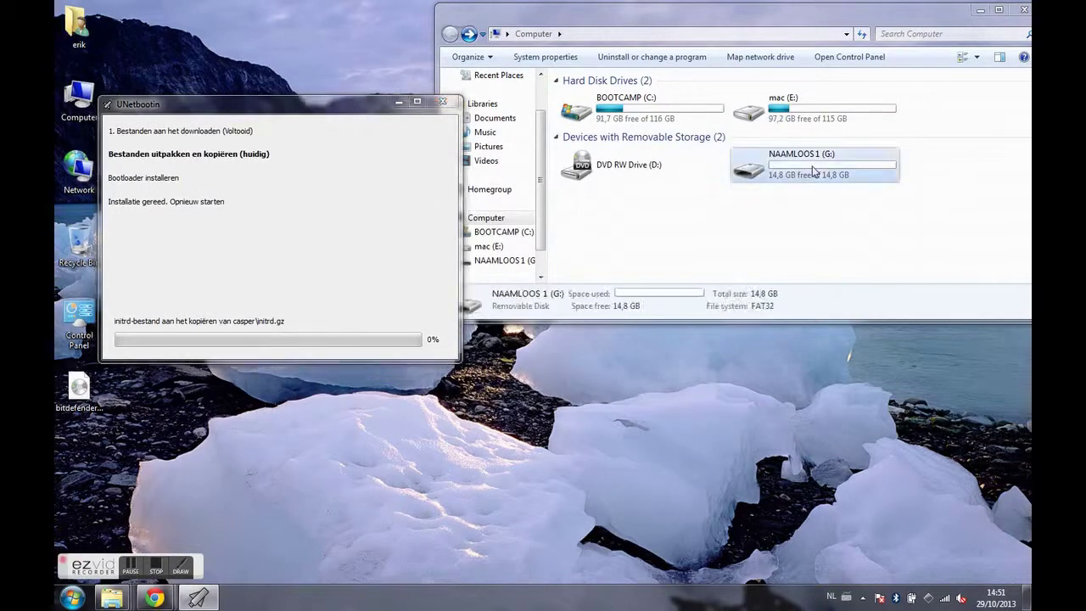
double_click(812, 171)
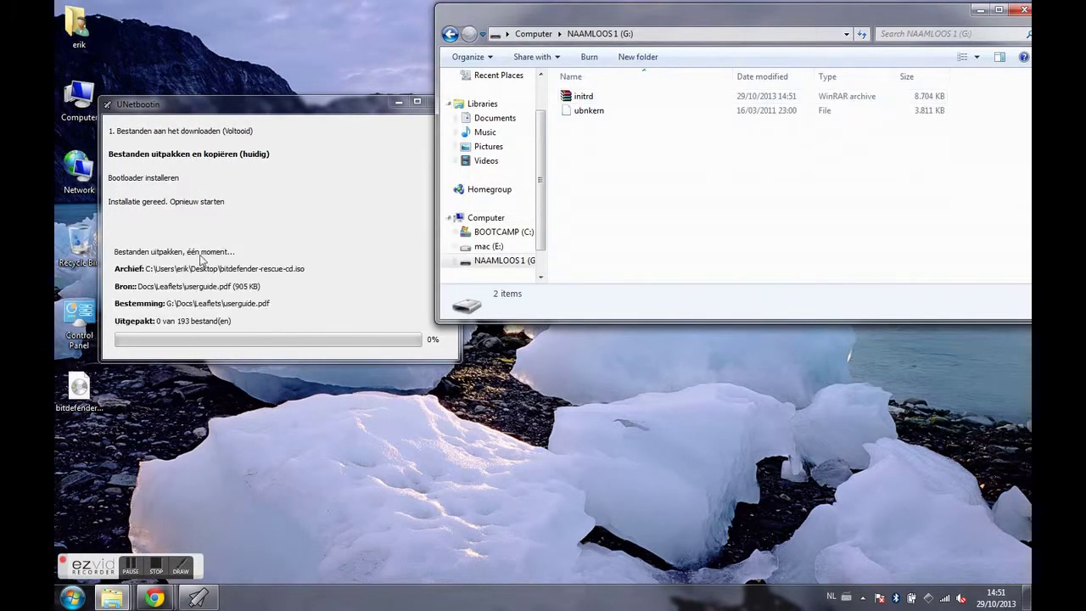
left_click(335, 222)
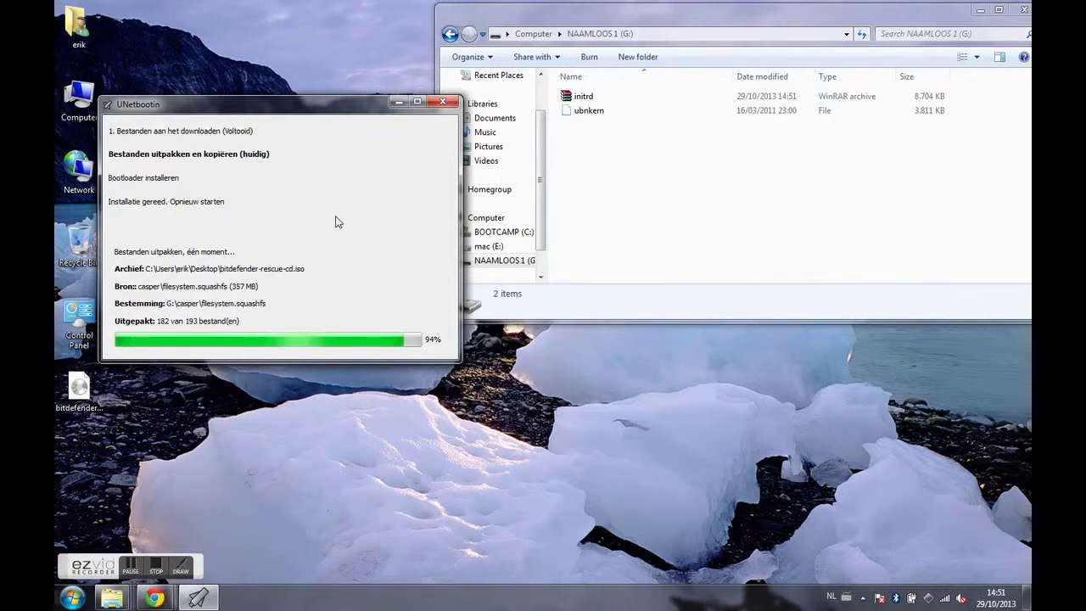
Reopen NAAMLOOS 1 (G:) from the Computer overview and refresh its file list to check the files written to the stick
left_click(532, 34)
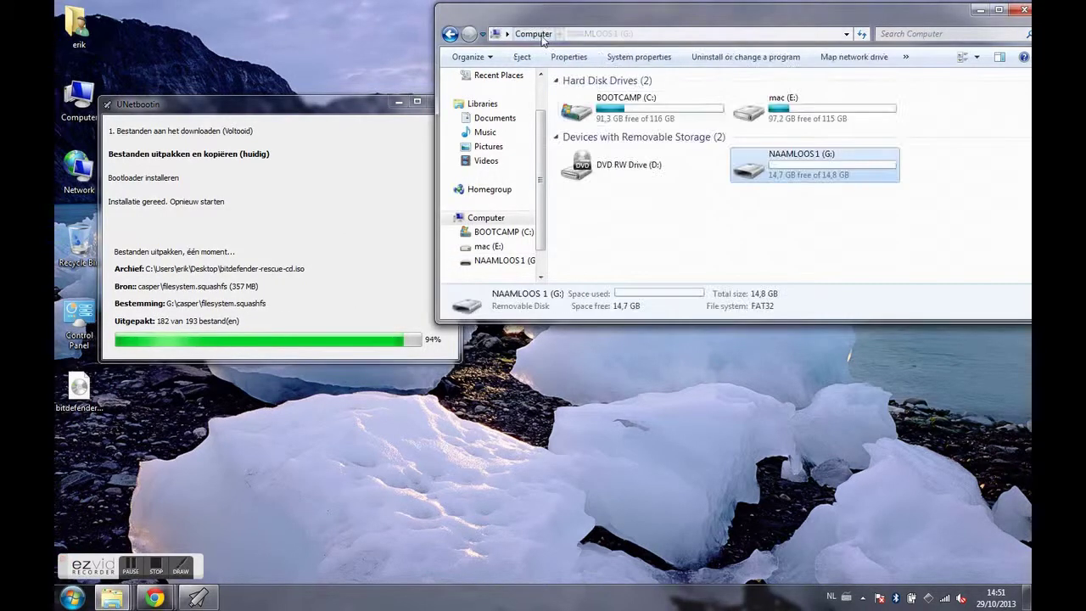
double_click(821, 174)
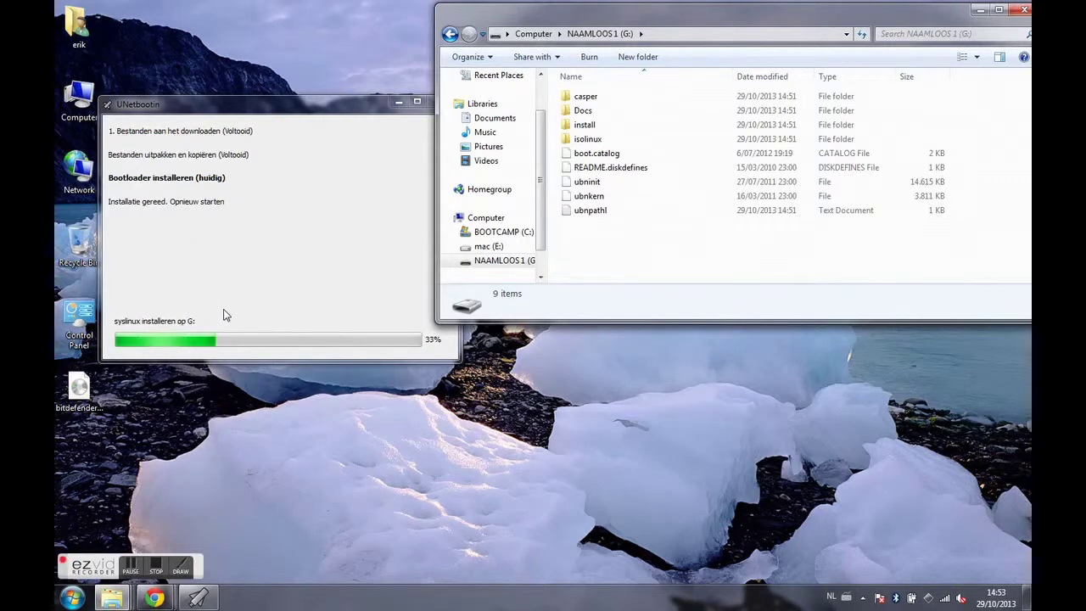
left_click(862, 34)
left_click(863, 34)
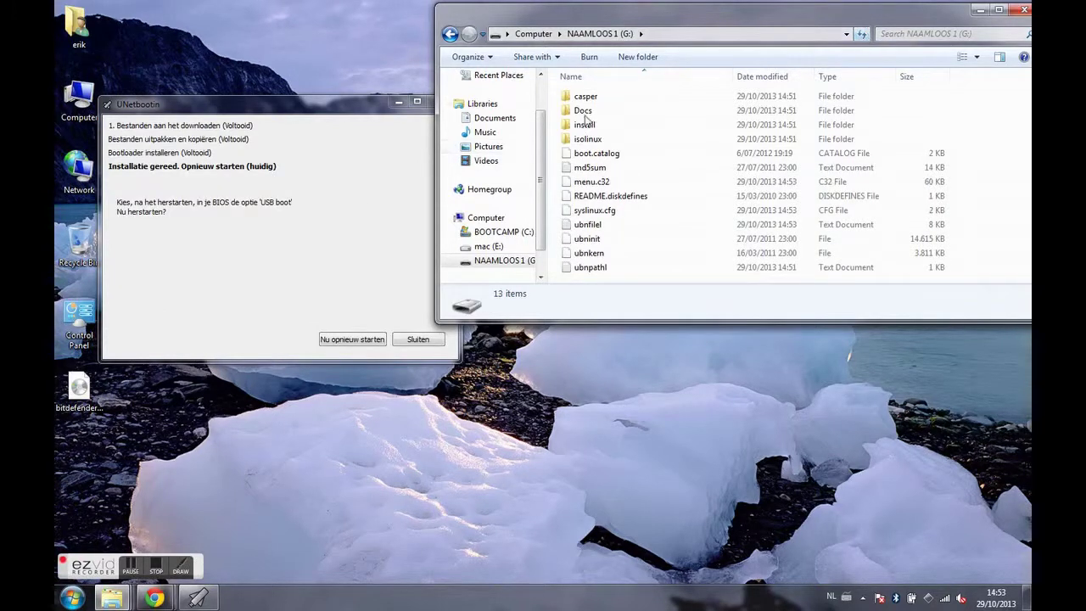
left_click(360, 276)
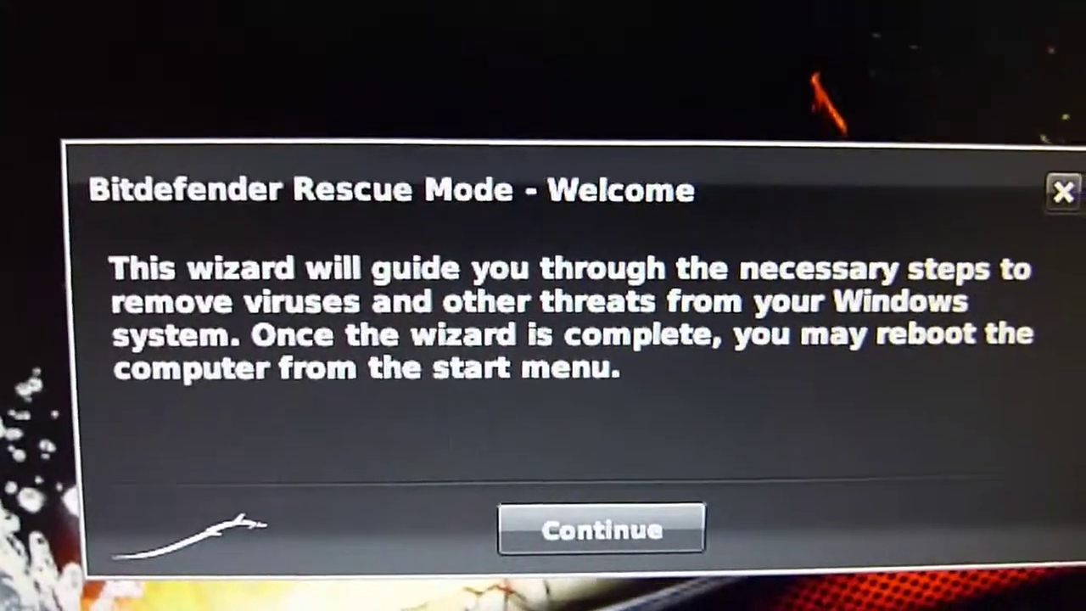
Continue past the Bitdefender Rescue Mode welcome page on the computer booted from the USB stick
left_click(679, 532)
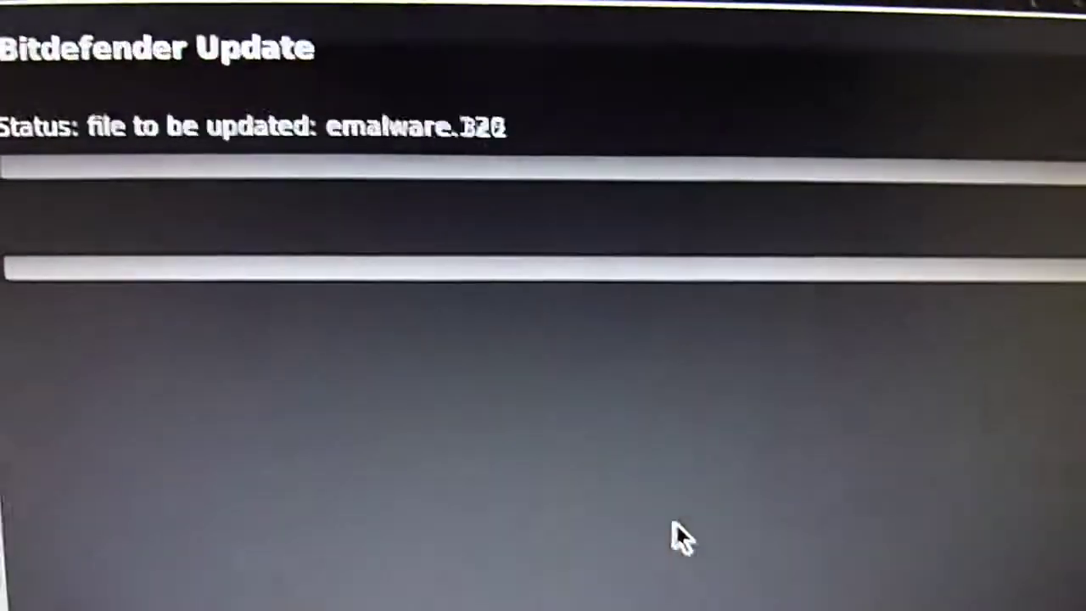